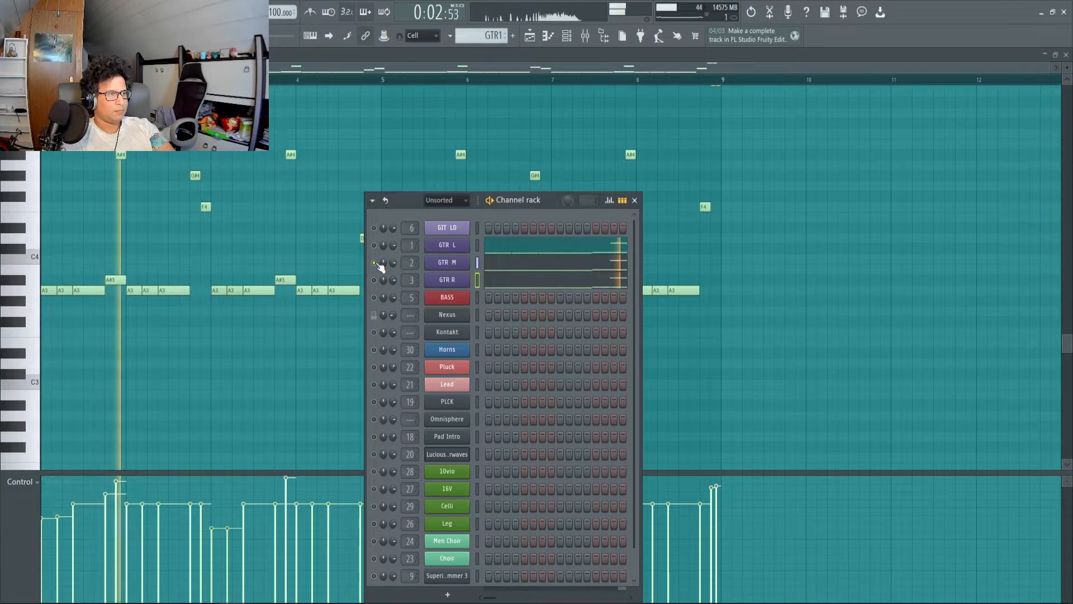
Play back the GTR1 guitar pattern and the merged GTR pattern in the piano roll.
key("space")
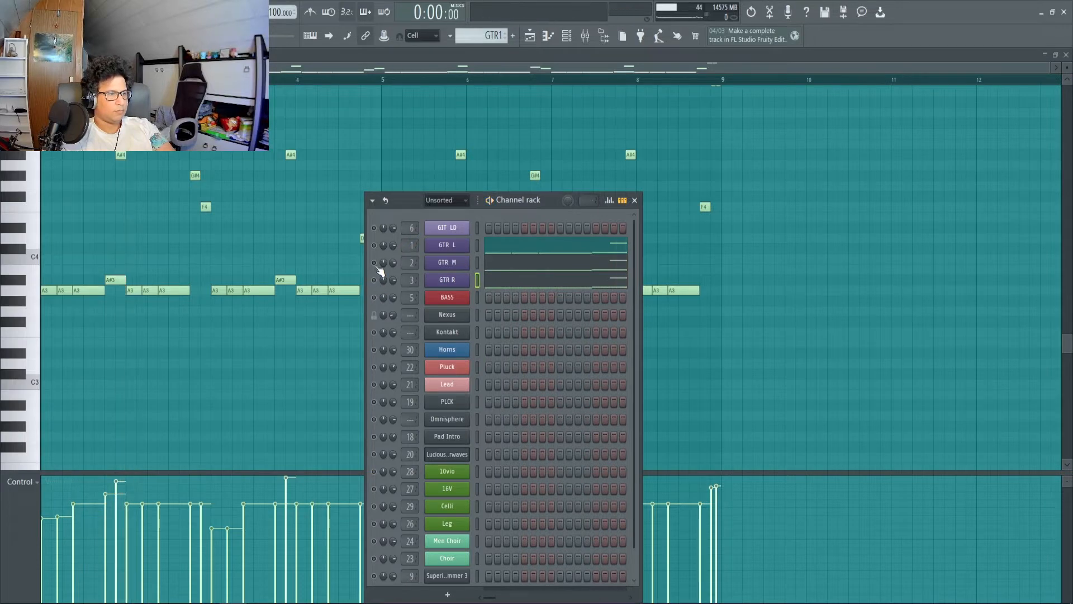
key("space")
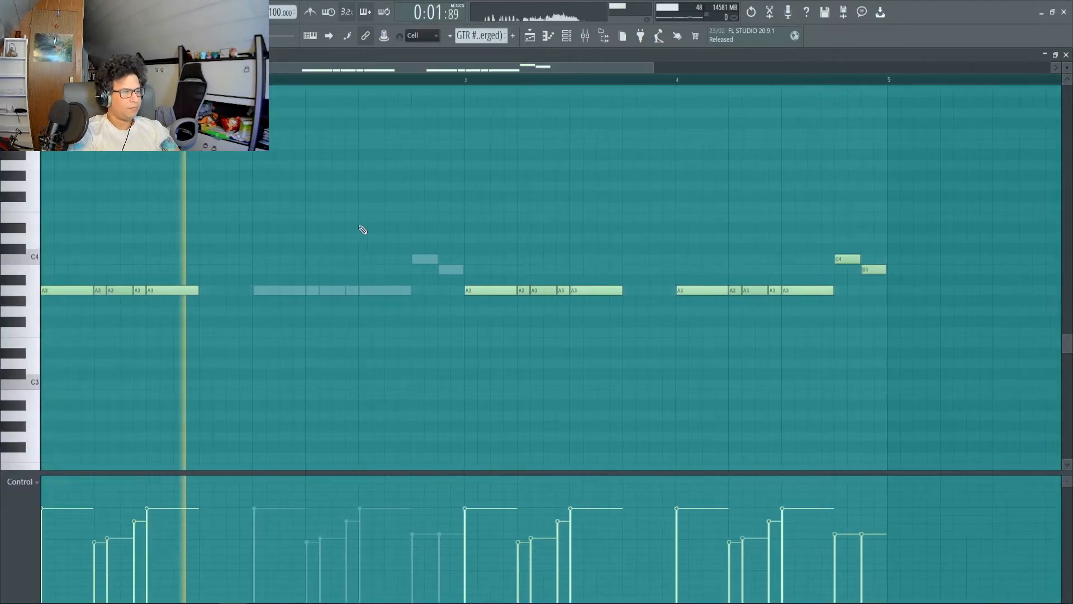
scroll(363, 230, "down", 1)
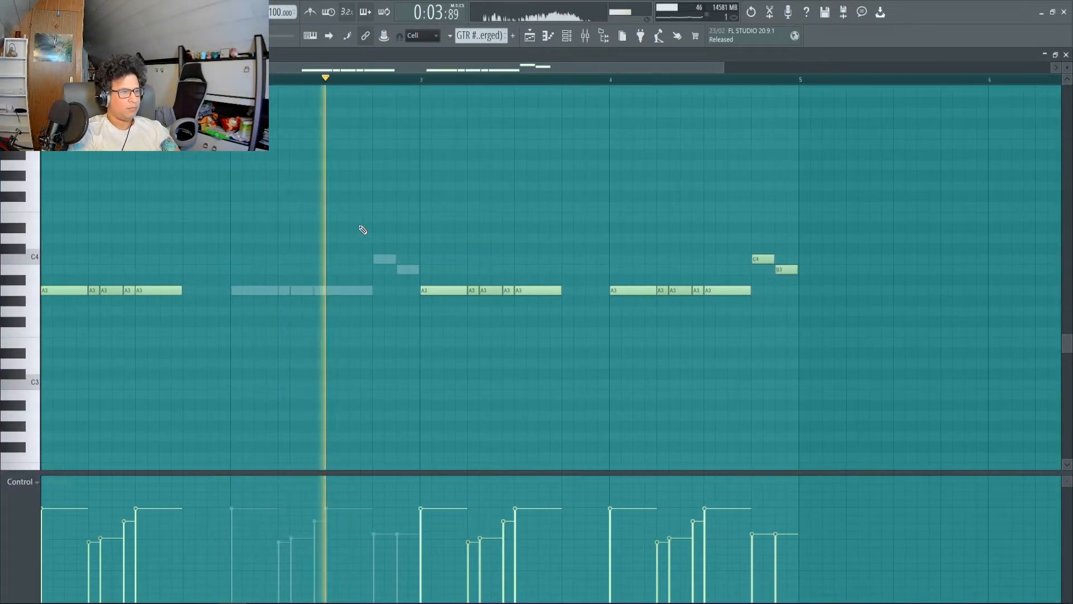
scroll(388, 232, "down", 2)
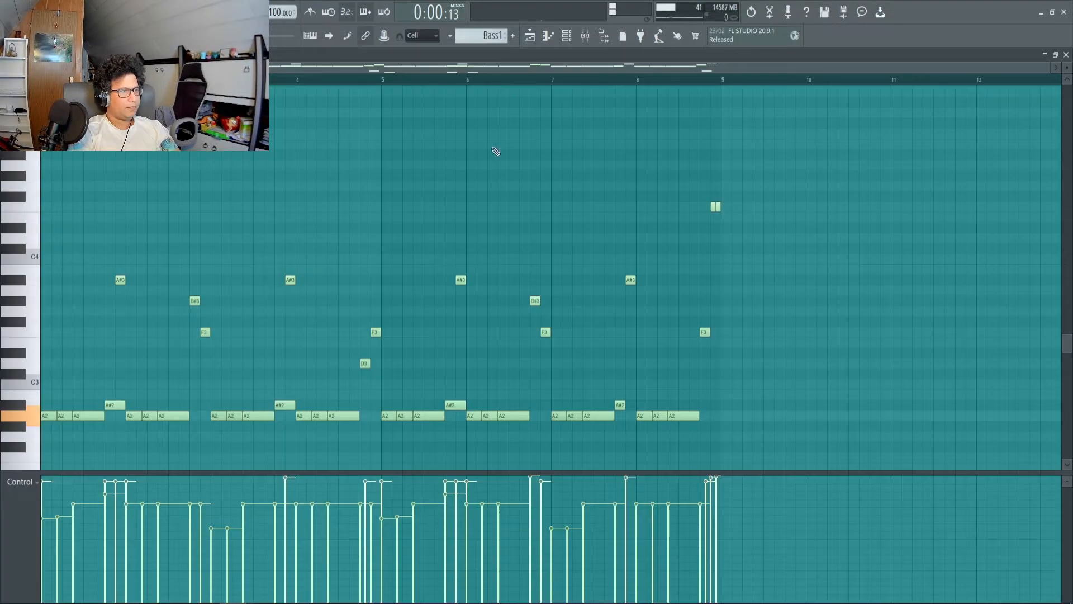
Play back the Bass1 pattern in the piano roll.
key("space")
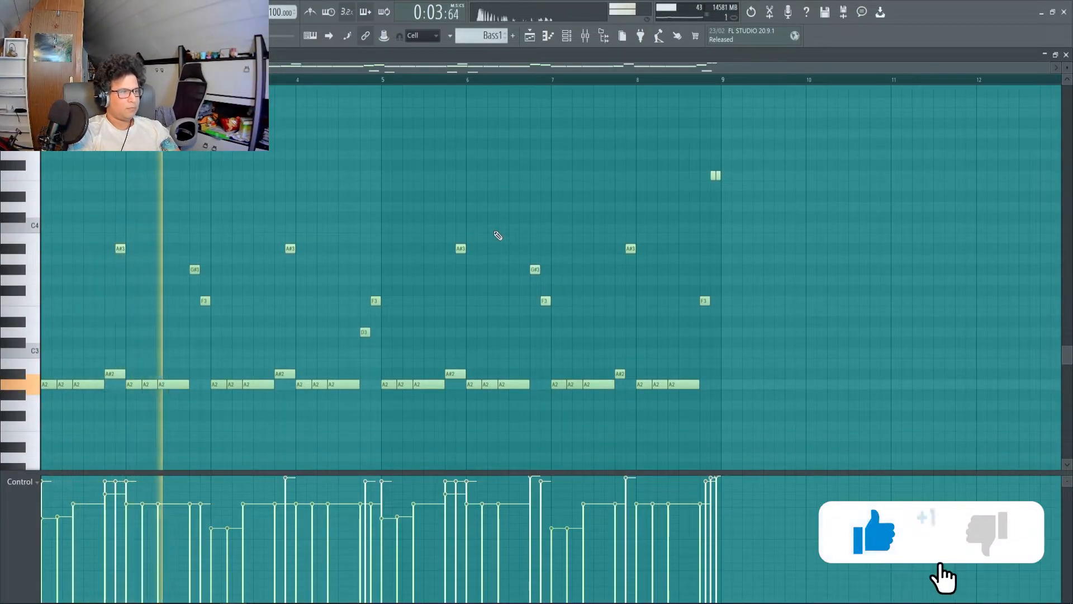
key("space")
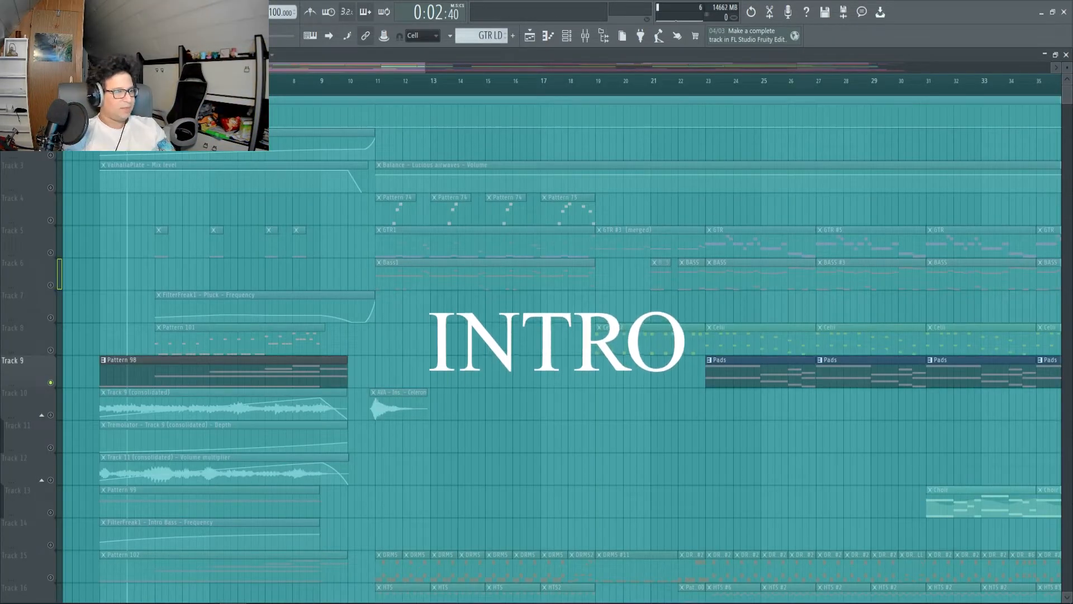
Play the intro layers in the playlist, soloing Track 12, and solo Track 8 with the FilterFreak1 automation on Track 7 enabled.
key("space")
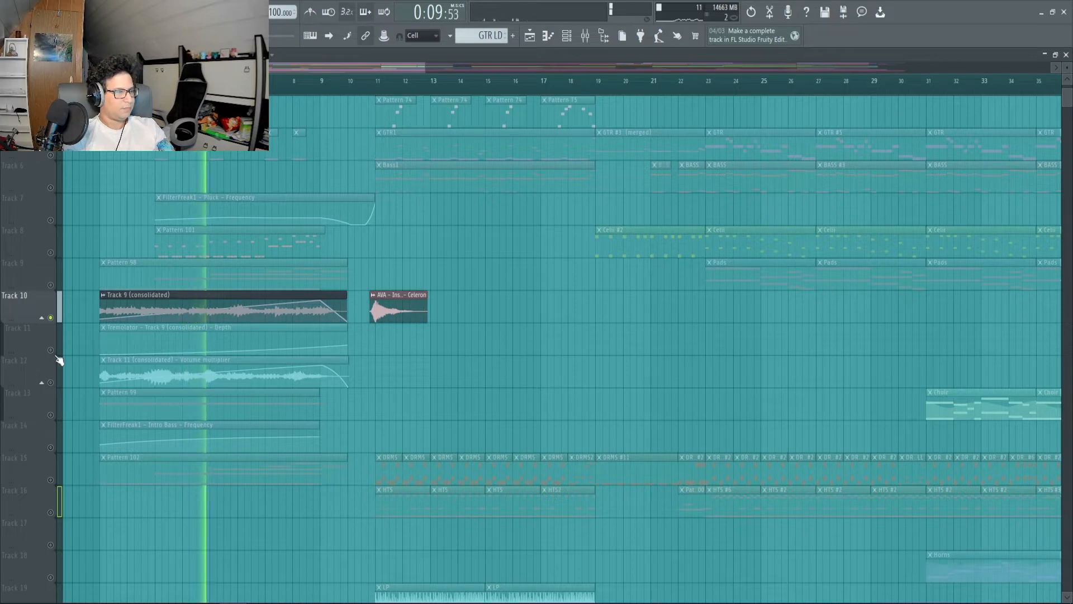
left_click(53, 384)
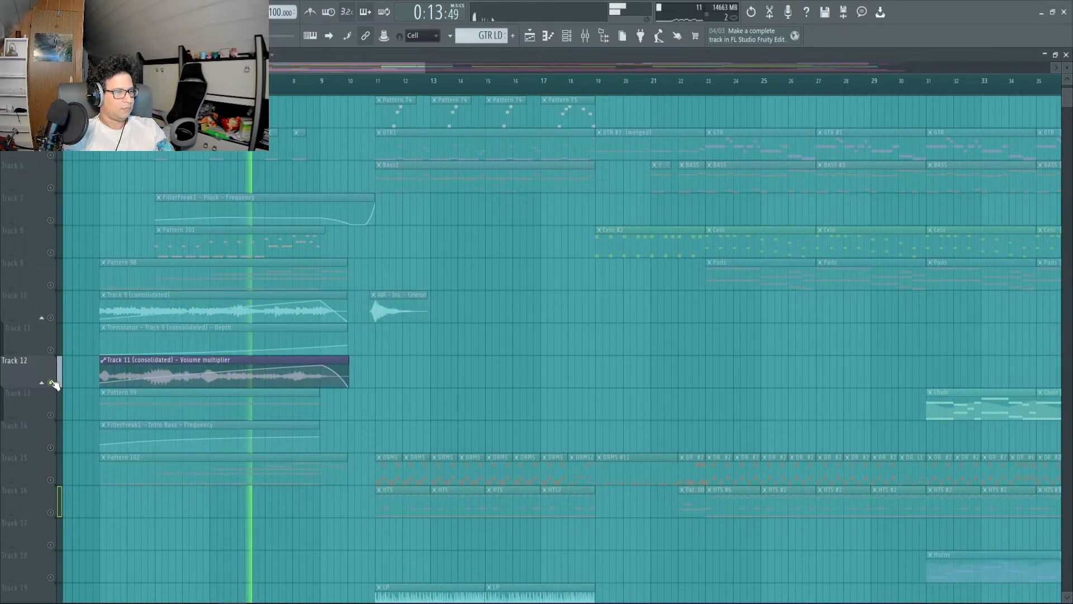
right_click(51, 253)
scroll(155, 81, "up", 3)
left_click(50, 220)
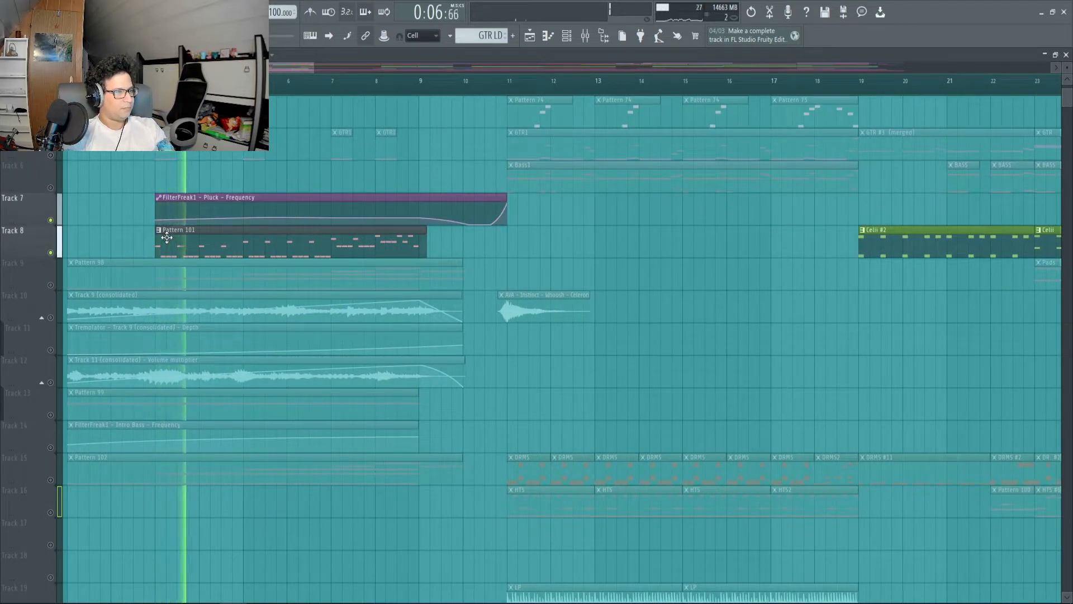
Examine the notes of Pattern 101 from Track 8 during playback, and return to the playlist to hear the intro guitar.
double_click(167, 238)
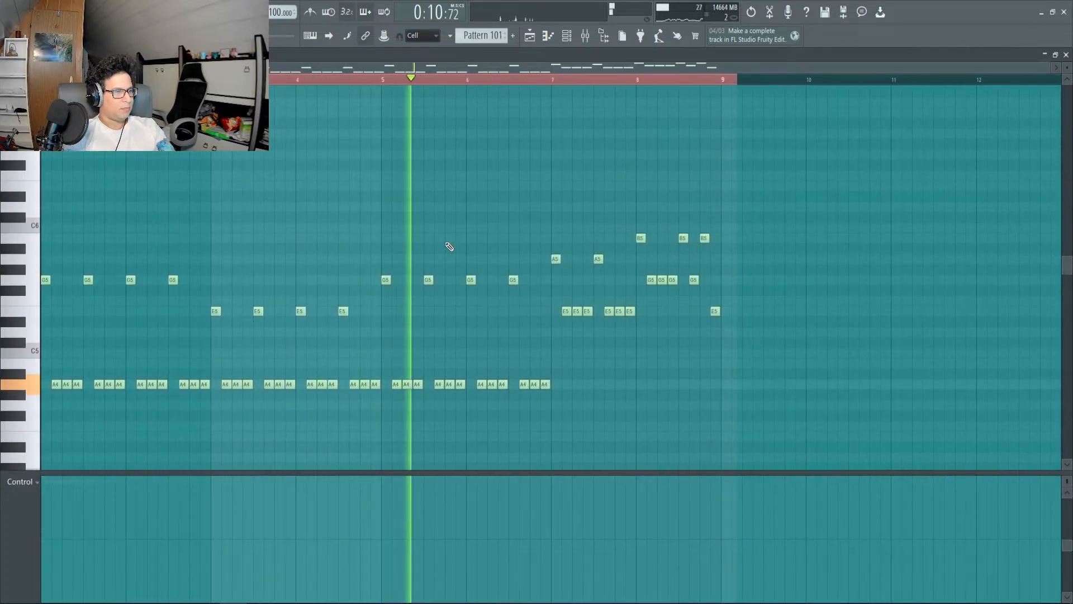
key("space")
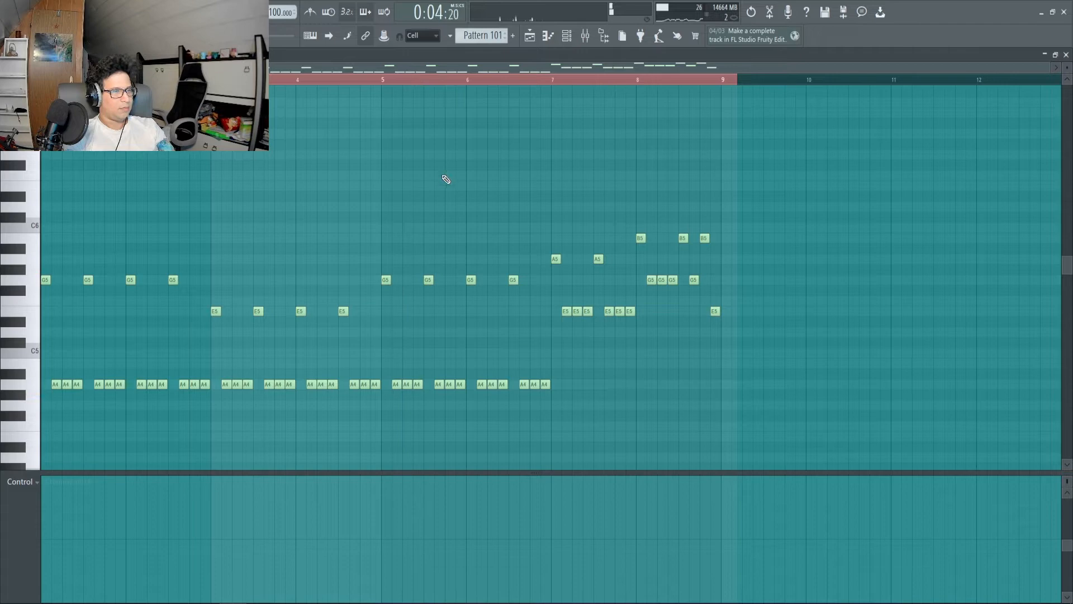
left_click(527, 37)
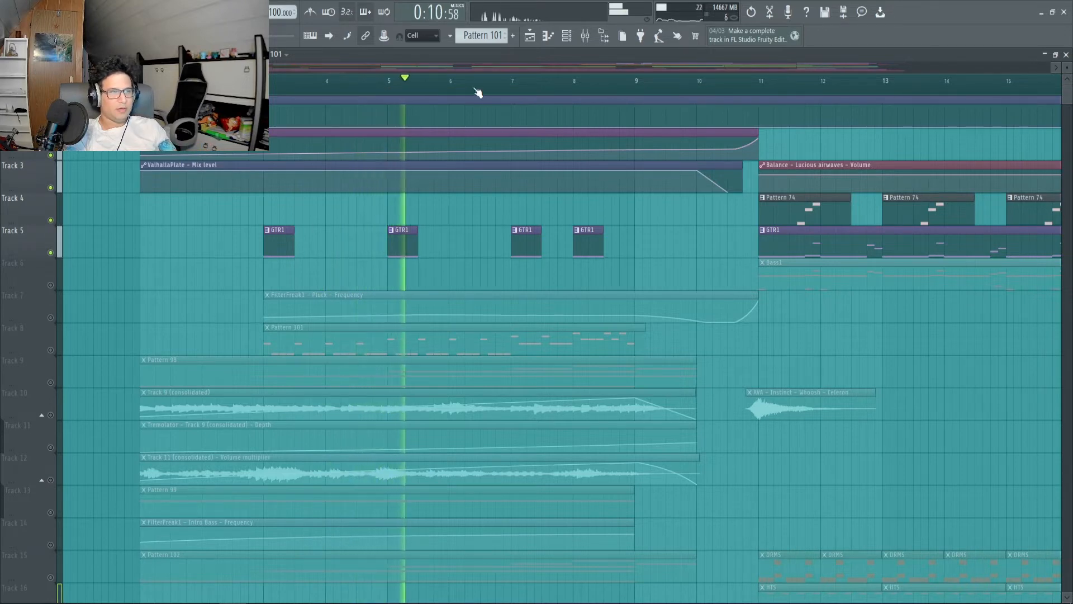
key("space")
Select the DRMS pattern on Track 15 and bring up its FPC drum sampler from the Channel rack.
scroll(510, 87, "down", 3)
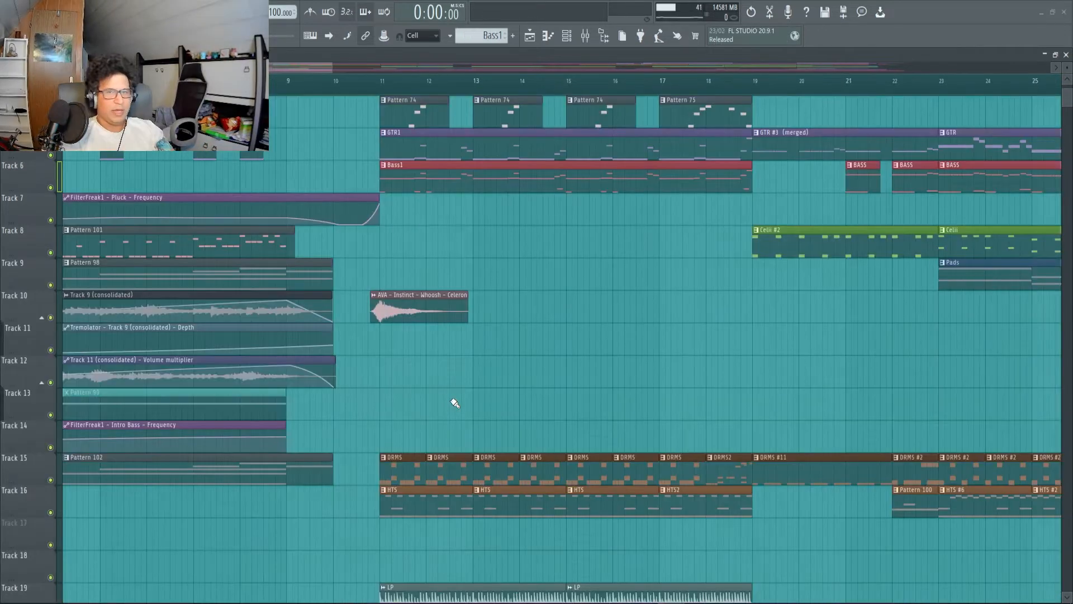
left_click(406, 463)
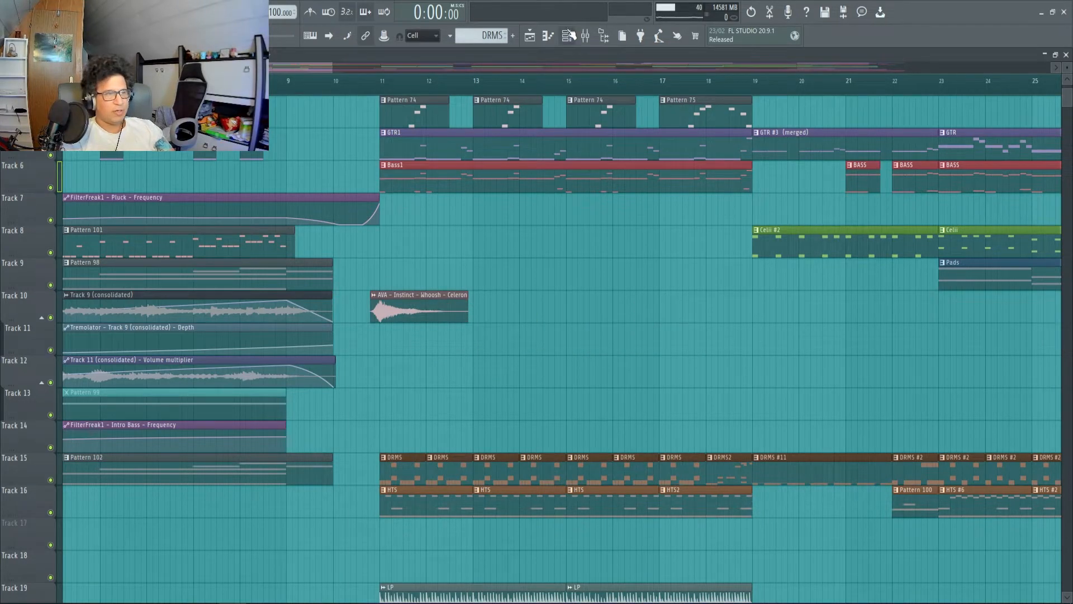
left_click(569, 35)
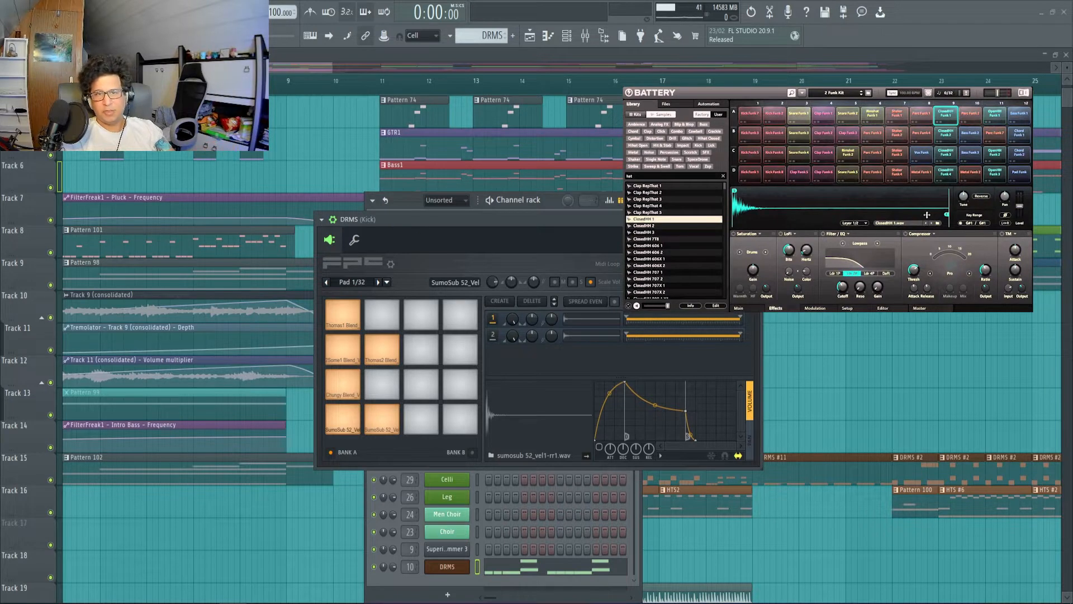
left_click_drag(477, 219, 492, 219)
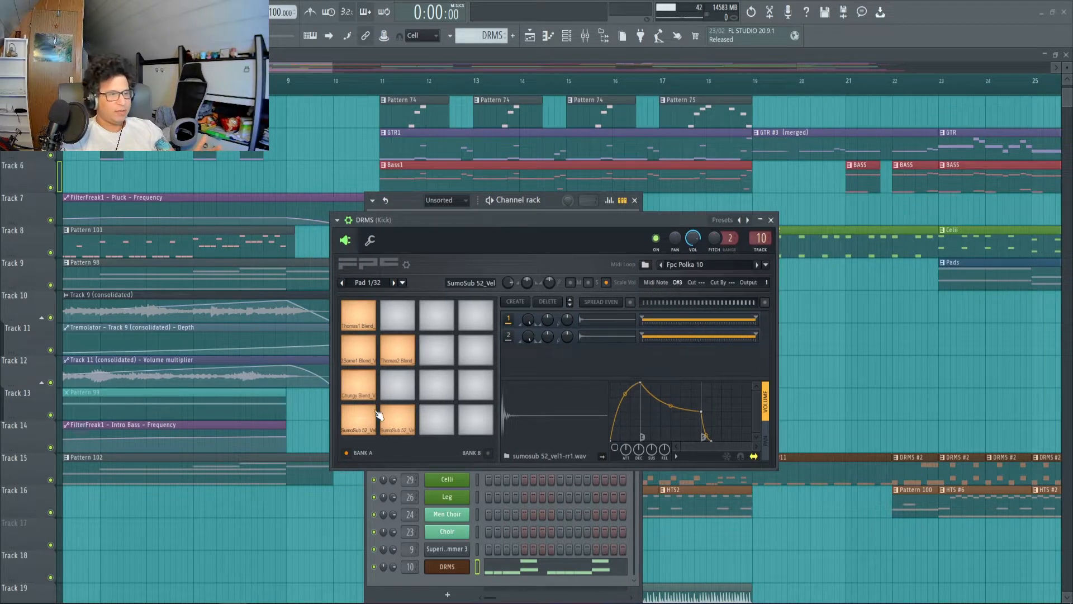
Audition the six loaded drum pads in Bank A of the DRMS FPC, starting with the two SumoSub pads.
left_click(350, 416)
left_click(399, 421)
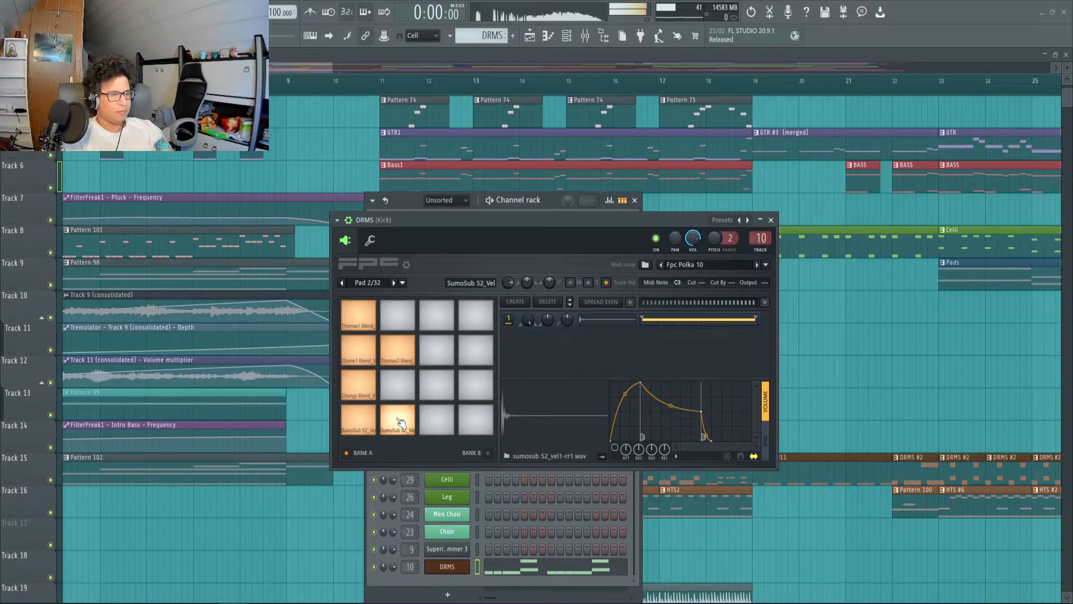
left_click(363, 385)
left_click(364, 356)
left_click(395, 352)
left_click(361, 318)
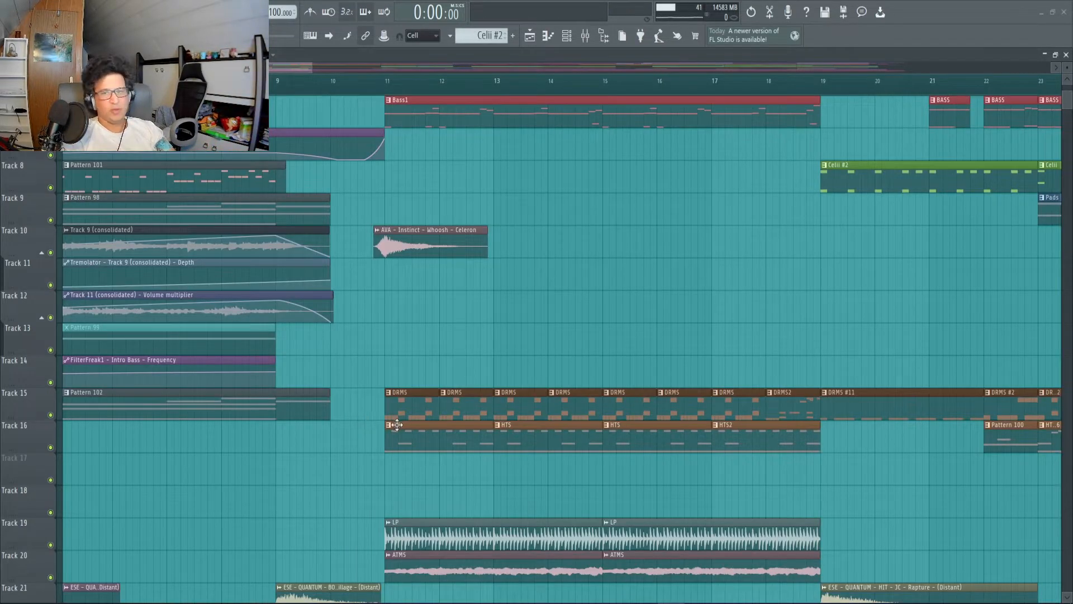
Open the HTS pattern from Track 16 in the piano roll and listen to it.
double_click(397, 425)
scroll(248, 215, "up", 2)
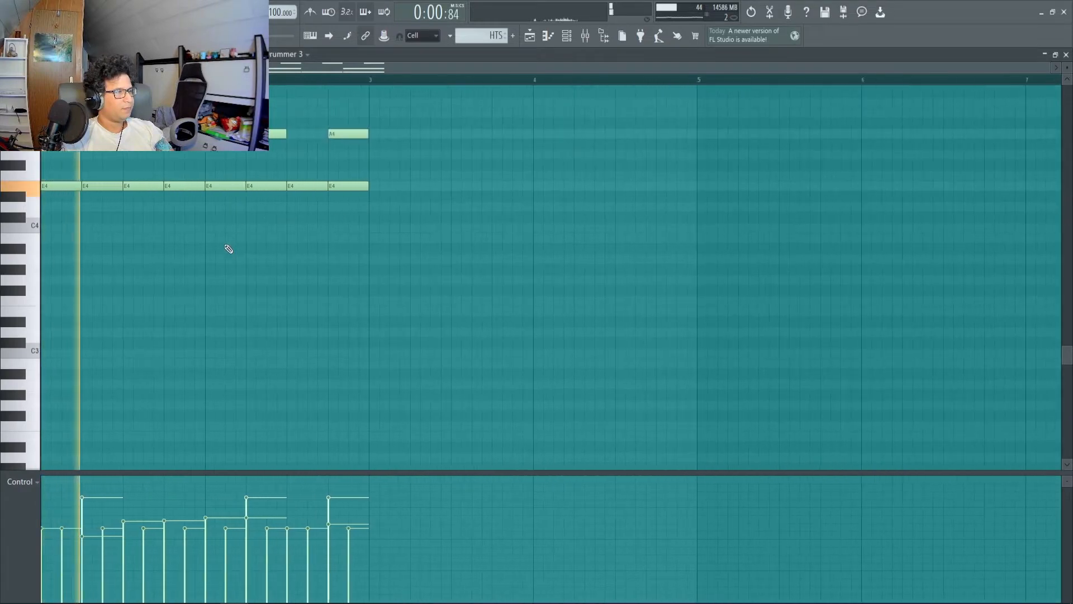
scroll(252, 241, "up", 3)
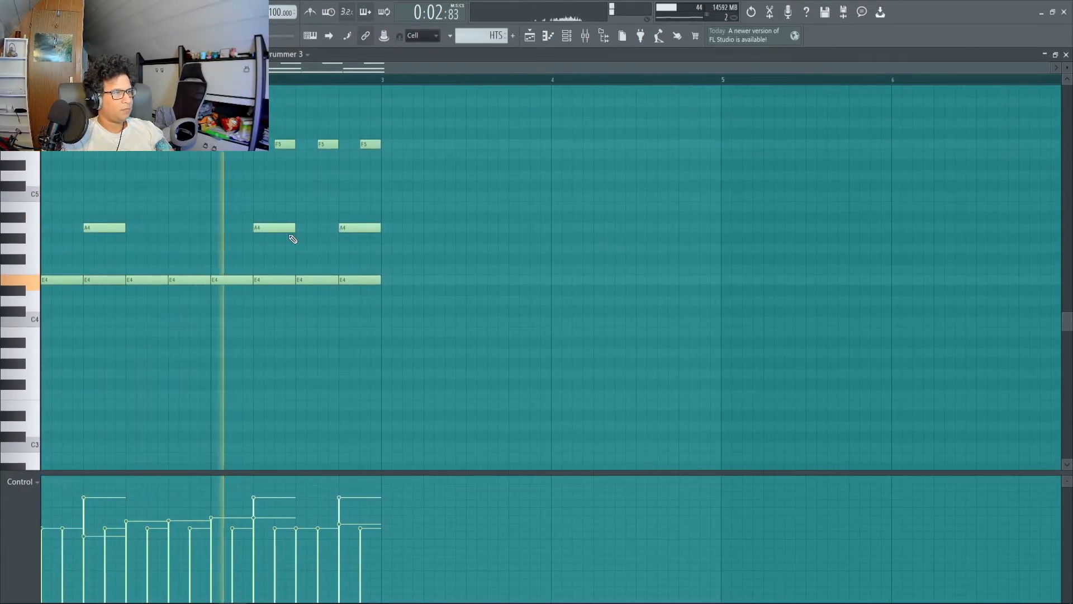
key("space")
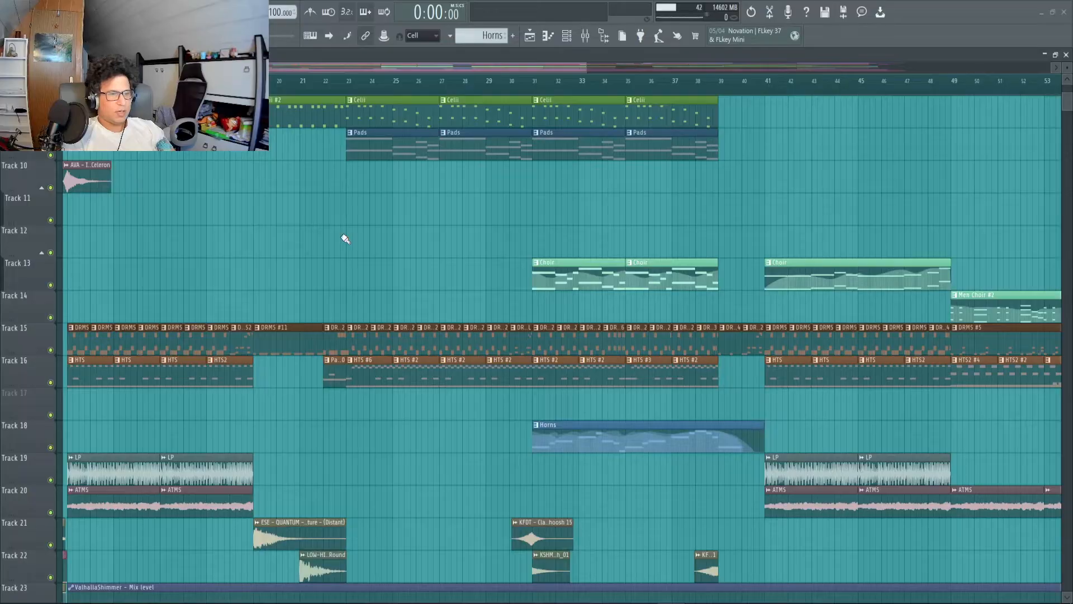
Open the Horns pattern from Track 18, listen to its melody and return to the playlist.
double_click(580, 429)
key("space")
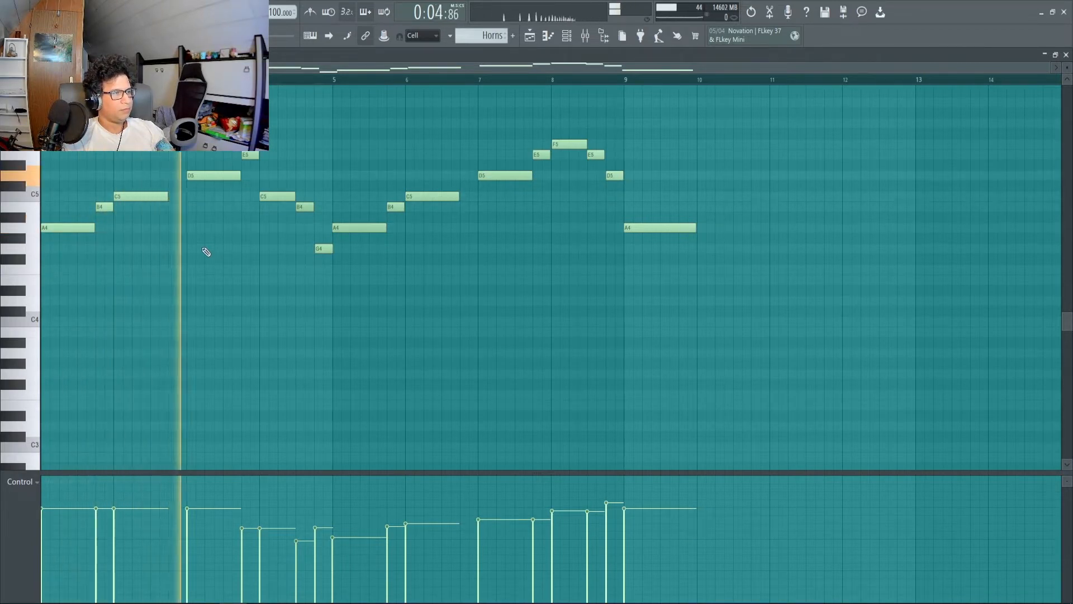
key("space")
left_click(532, 37)
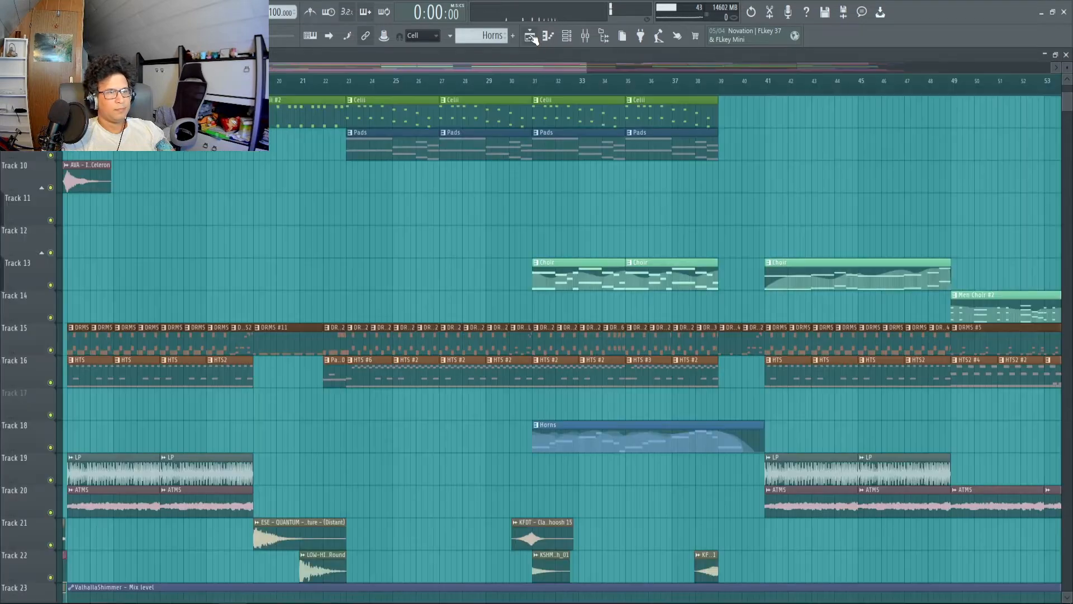
Open the Celli #3 pattern from Track 8, listen to it and return to the playlist.
scroll(555, 280, "down", 4)
scroll(645, 290, "up", 5)
scroll(704, 339, "up", 6)
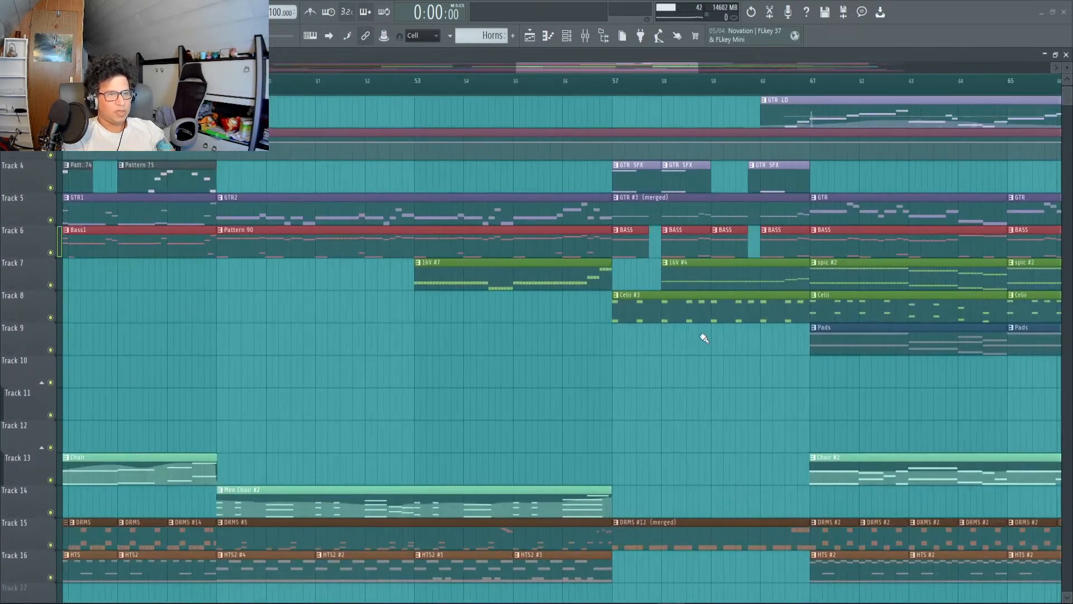
double_click(674, 311)
scroll(347, 115, "up", 5)
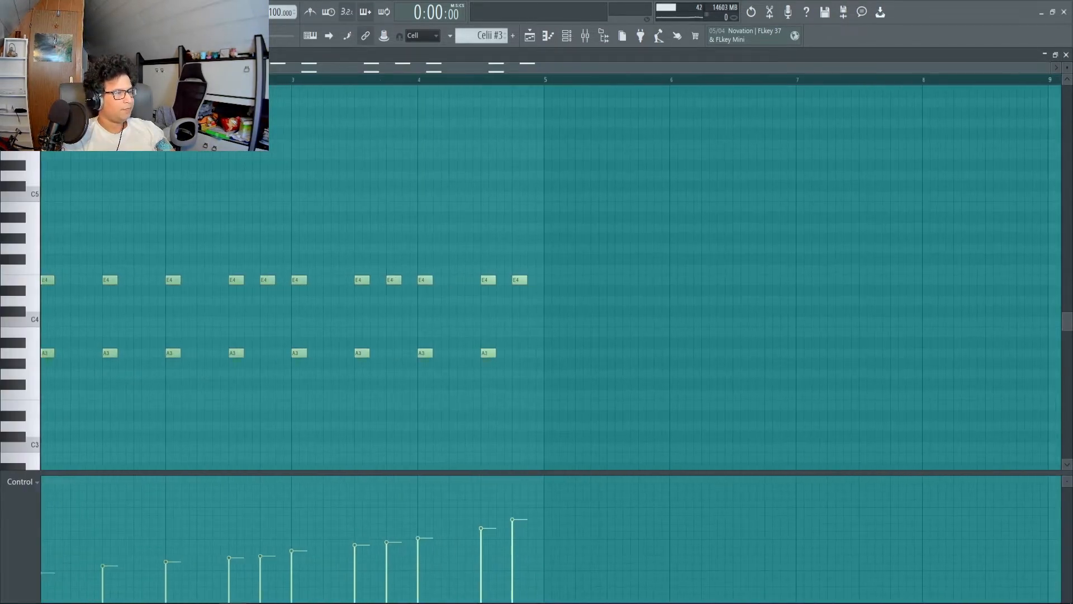
key("space")
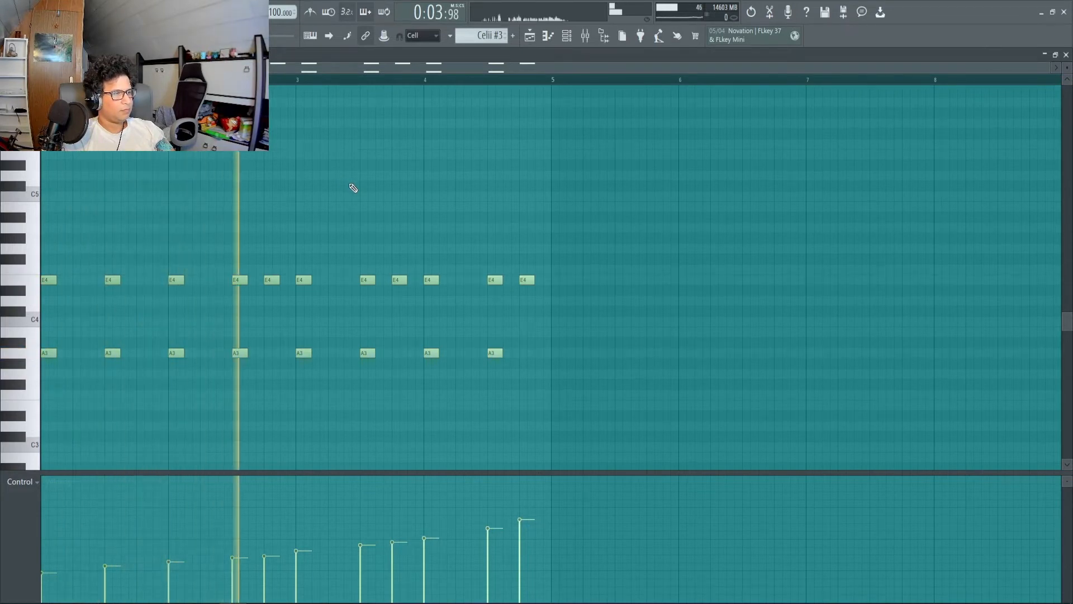
key("space")
key("F5")
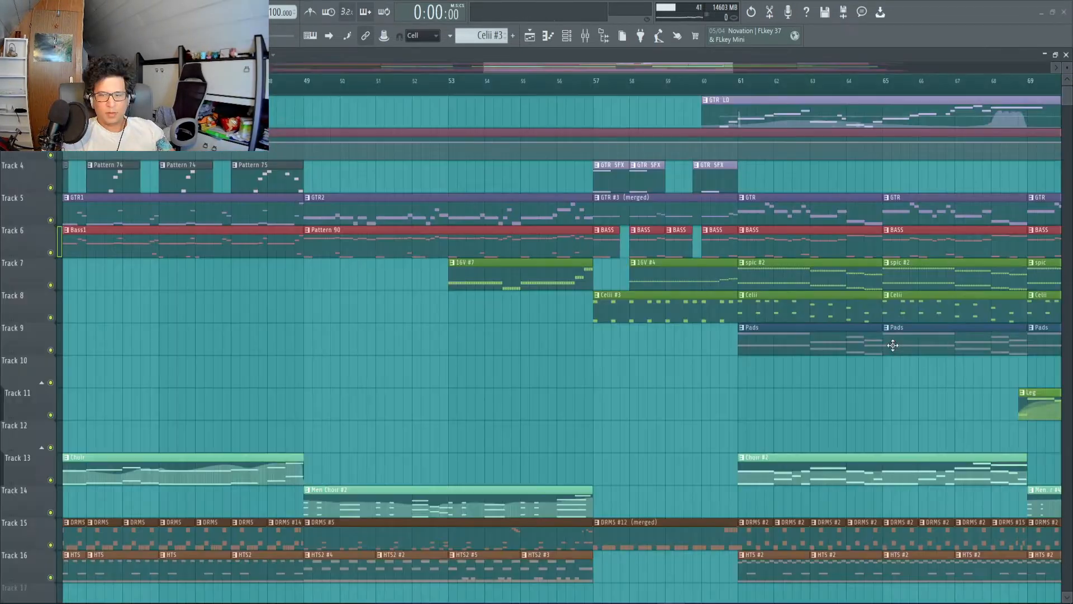
Open the spic #2 pattern from Track 7, mute the 16V channel, unmute 10vio to hear it alone, and return to the playlist.
double_click(773, 270)
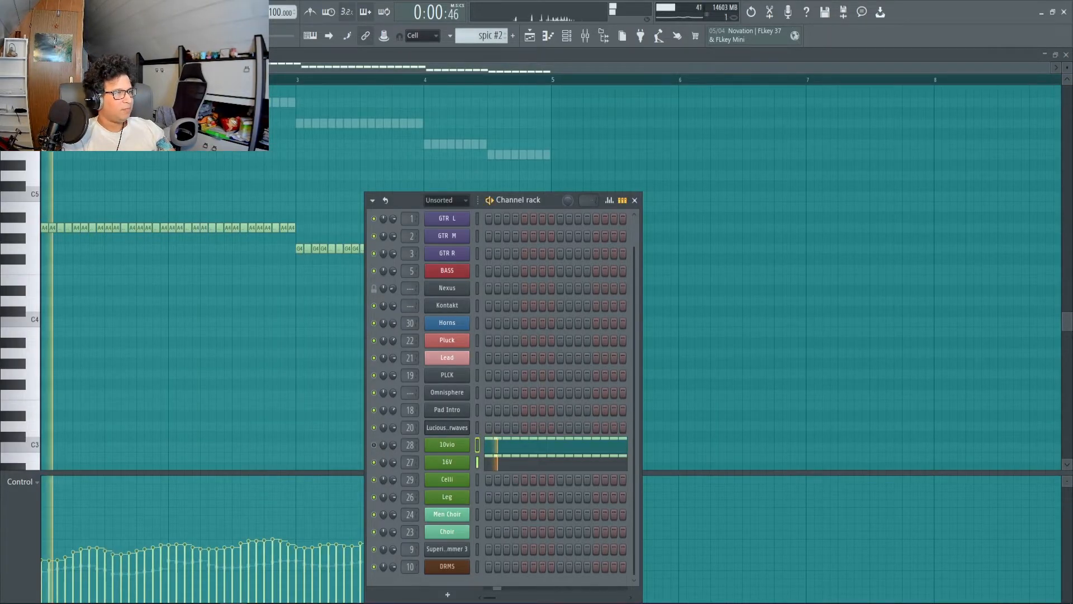
left_click(374, 461)
left_click(375, 446)
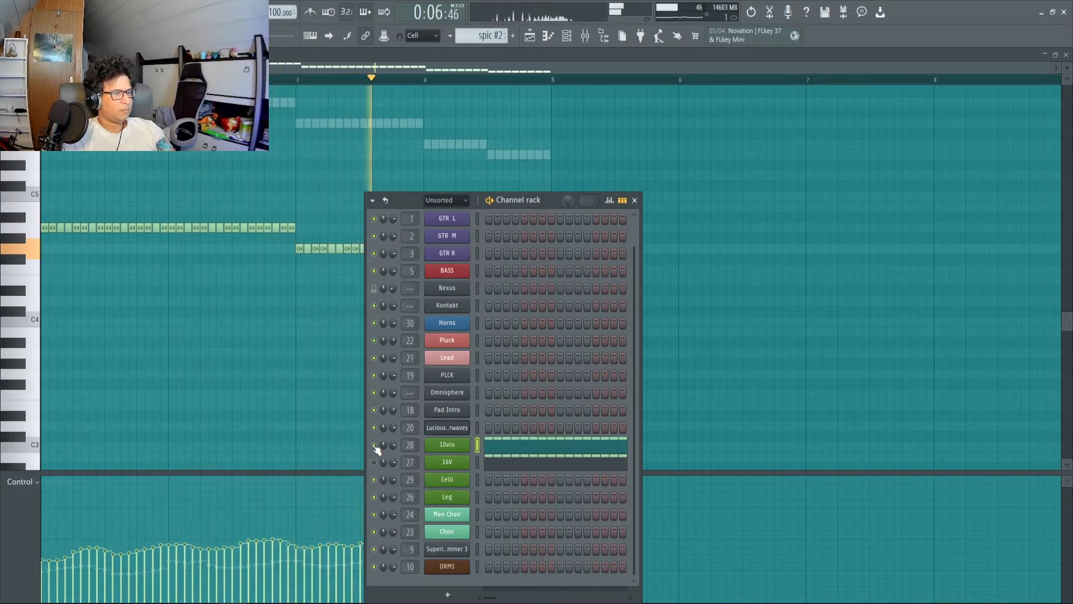
left_click(530, 36)
Open the Leg pattern from Track 11 in the piano roll and start playing it.
left_click(703, 406)
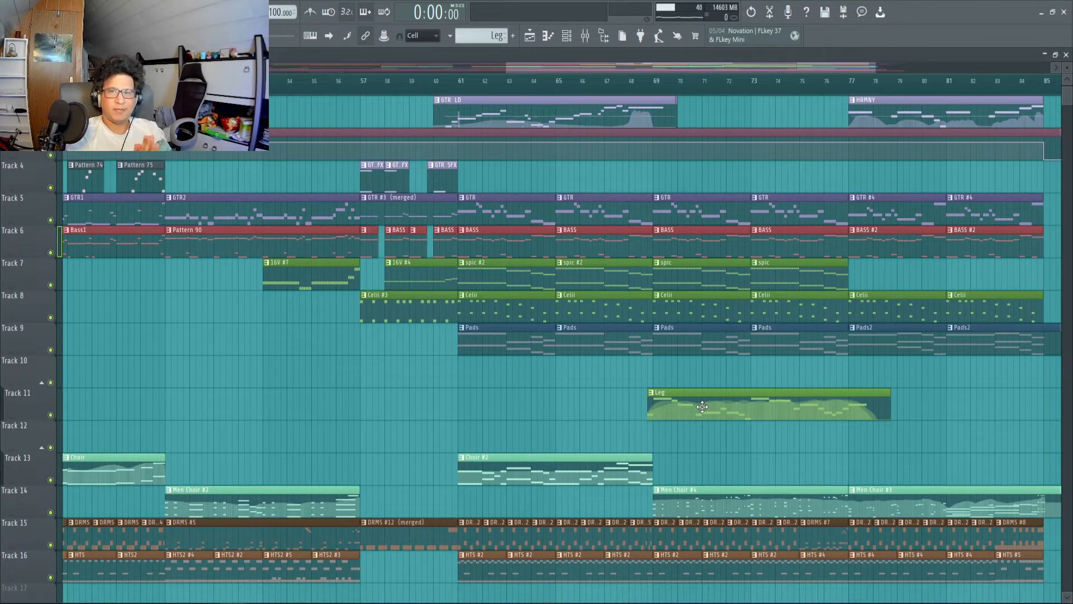
double_click(702, 407)
key("space")
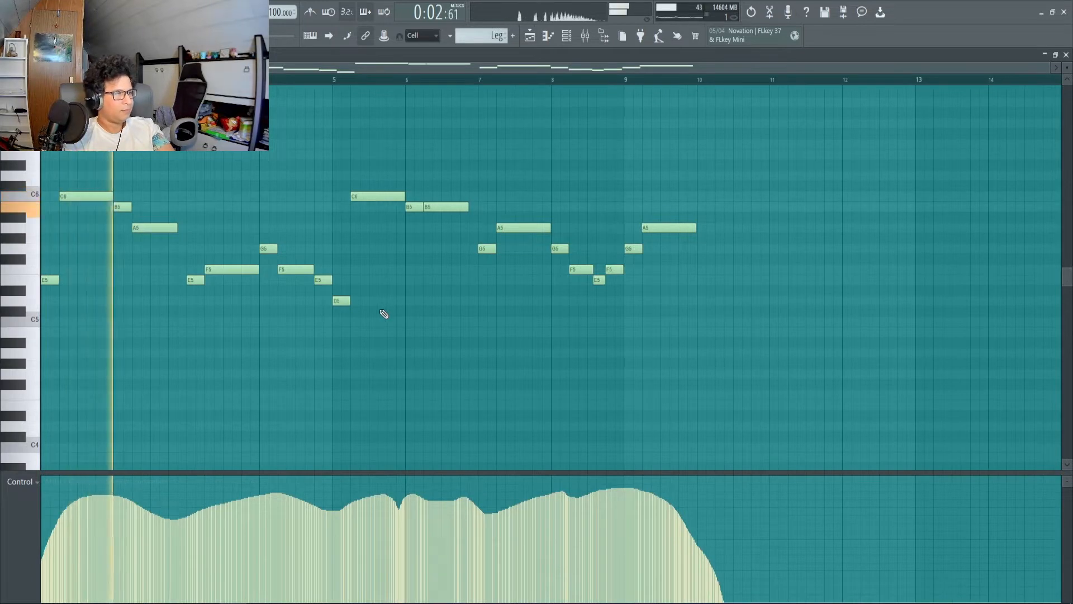
Show the Leg pattern's MIDI CC #1 (Modulation wheel) curve in the control lane during playback, and leave the piano roll.
left_click(21, 482)
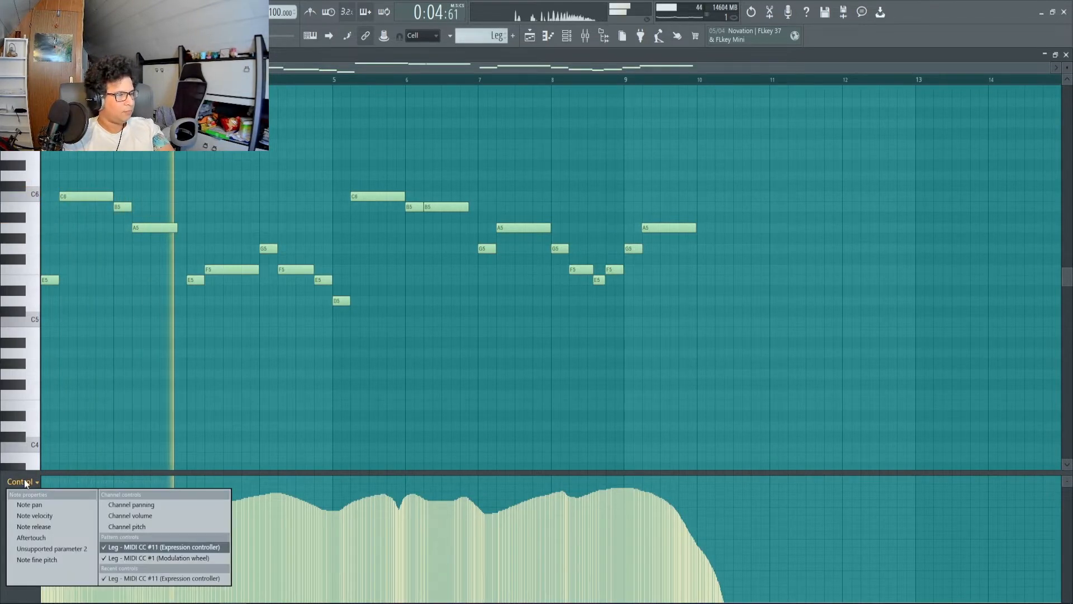
left_click(184, 557)
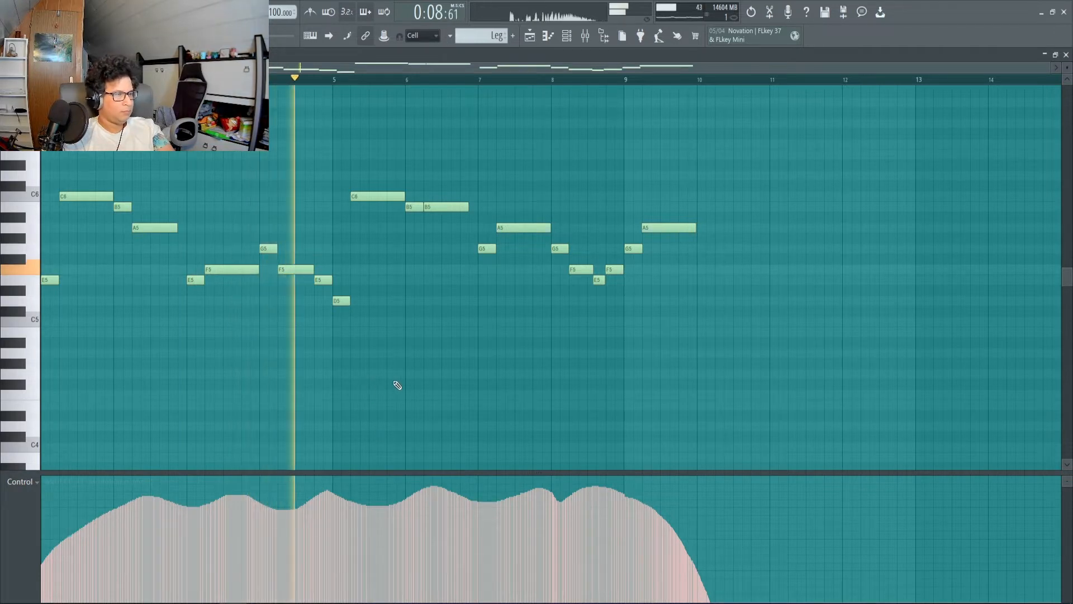
key("space")
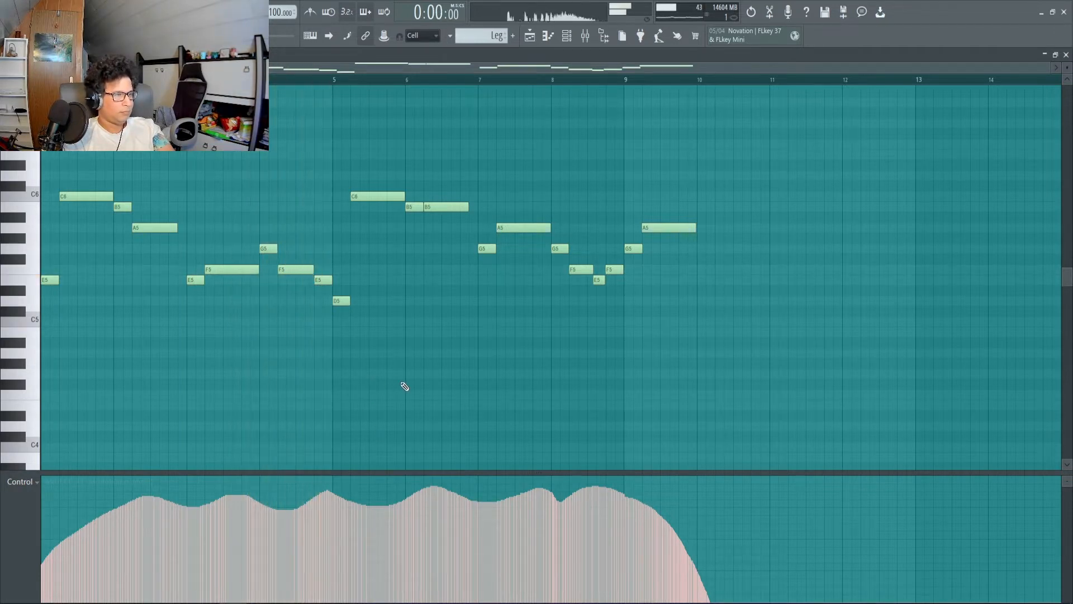
left_click(540, 36)
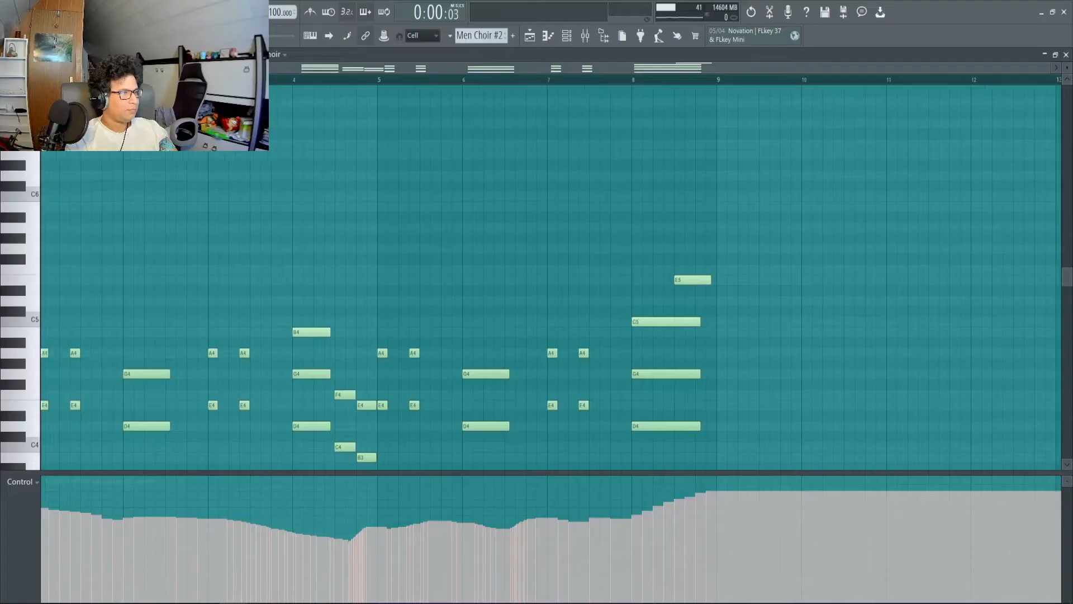
Play the Men Choir #2 pattern in the piano roll, stop it and return to the playlist.
key("space")
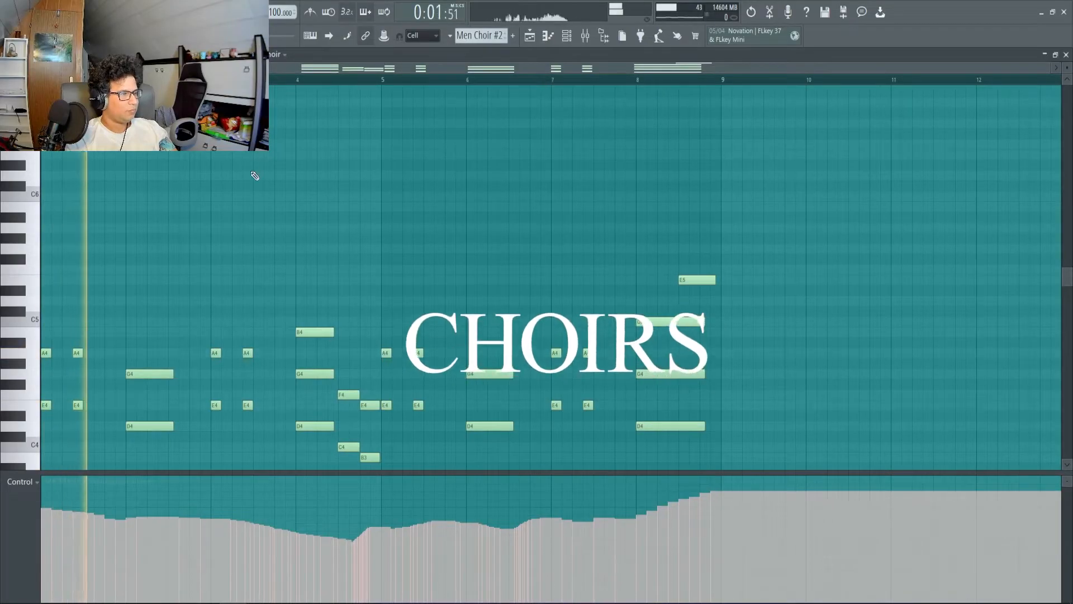
scroll(255, 176, "down", 3)
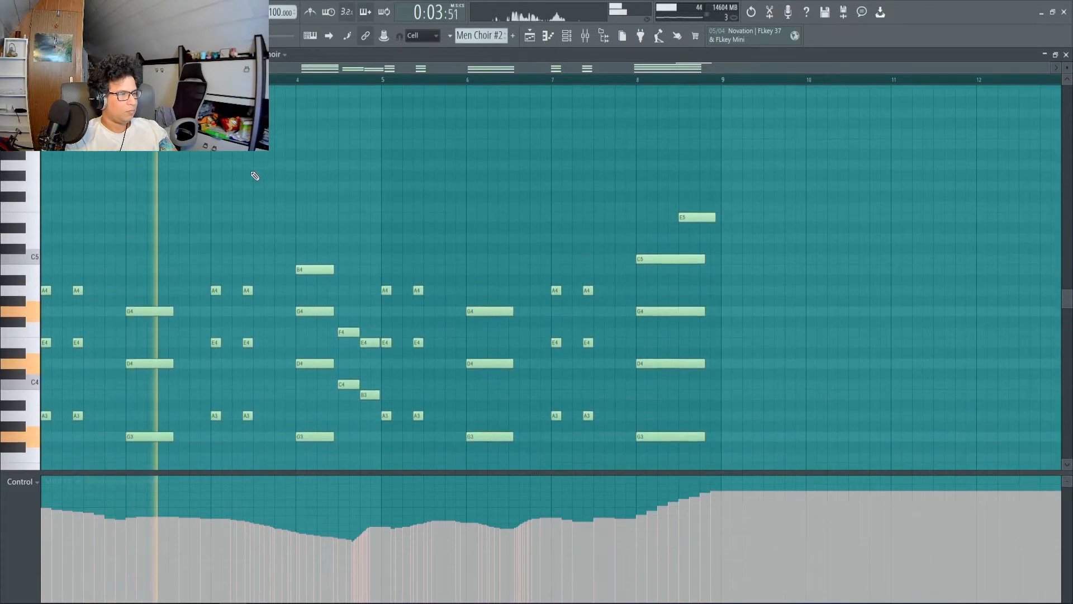
scroll(255, 176, "up", 1)
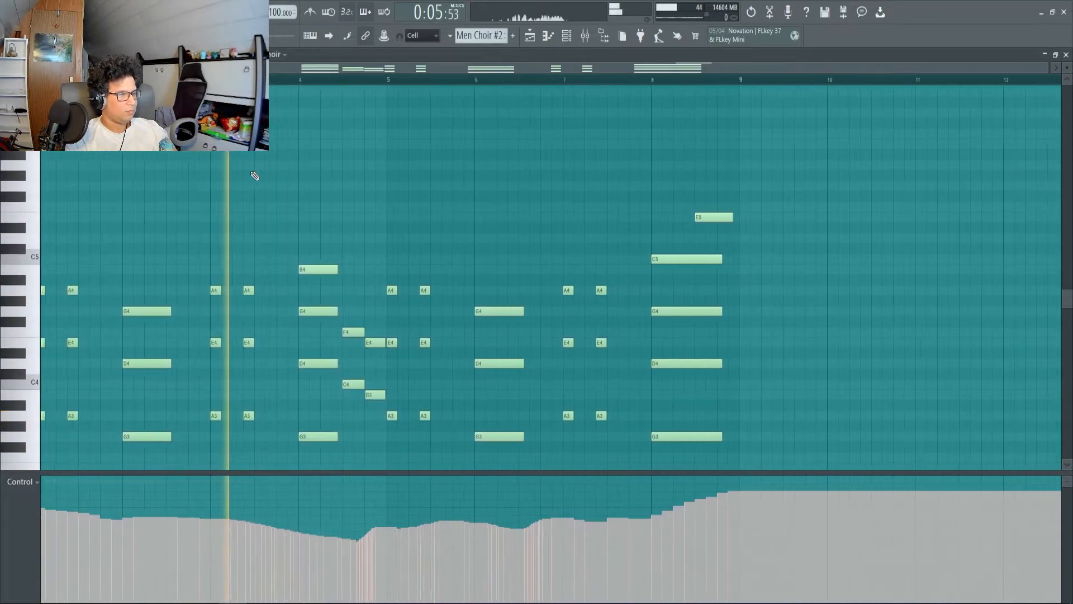
scroll(255, 176, "down", 1)
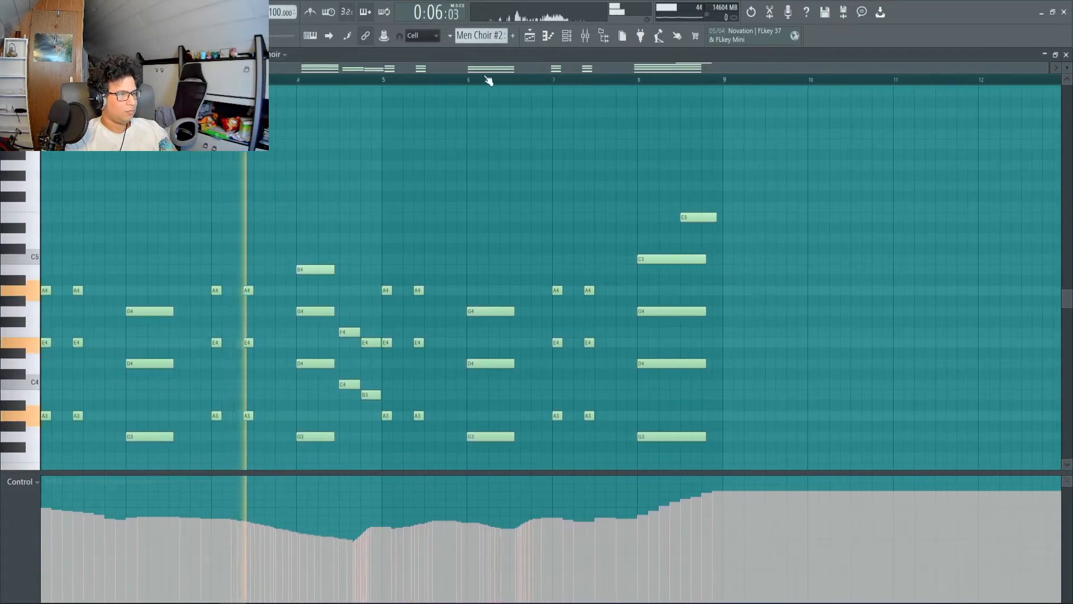
key("space")
left_click(530, 36)
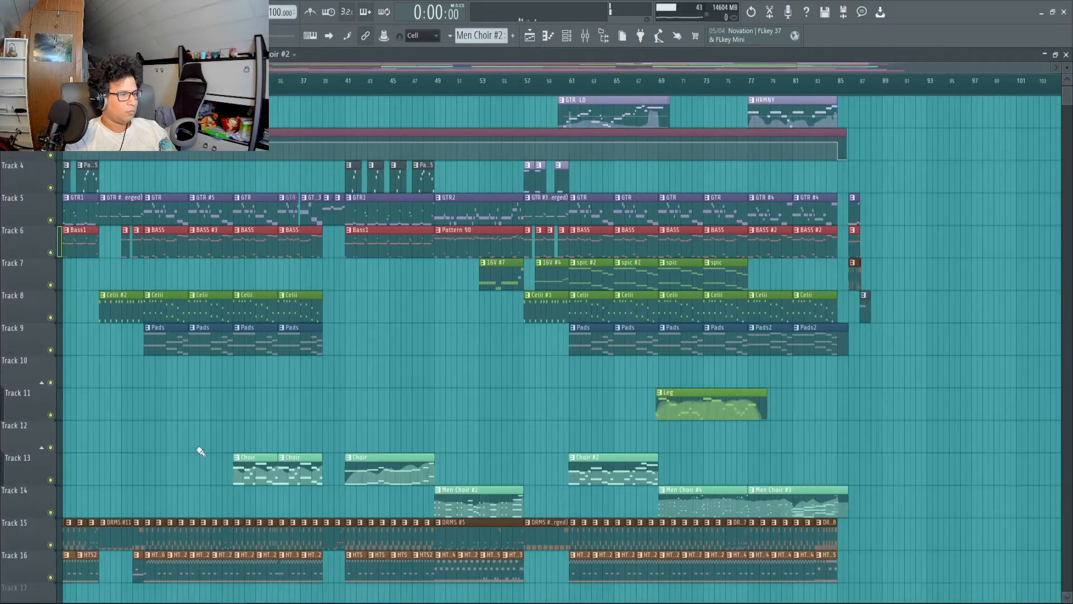
Open the Choir pattern from Track 13 in the piano roll, listen to it and stop playback.
double_click(255, 457)
key("space")
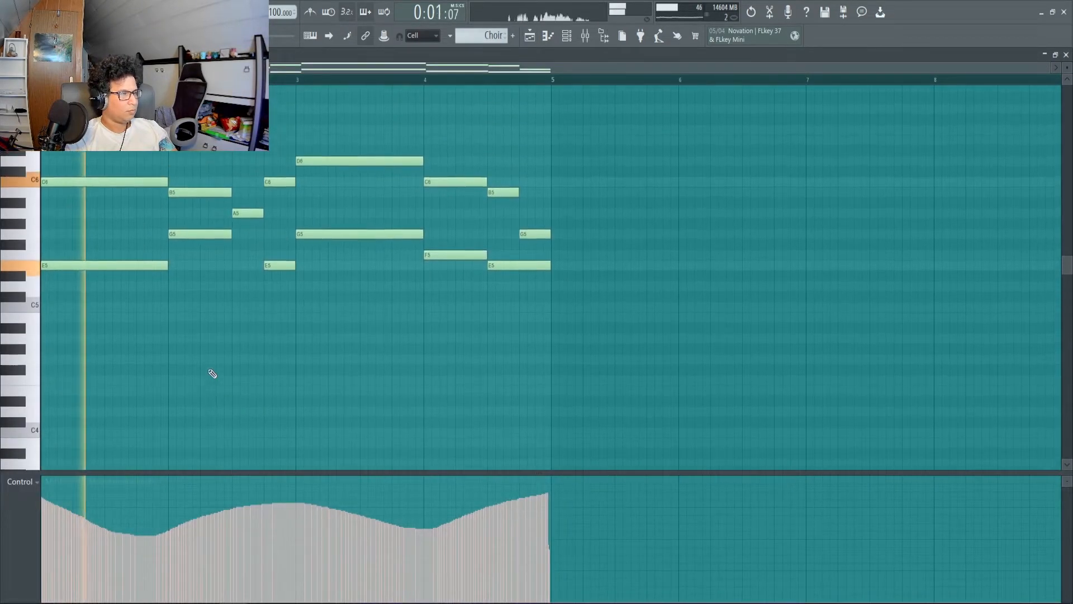
scroll(212, 373, "up", 1)
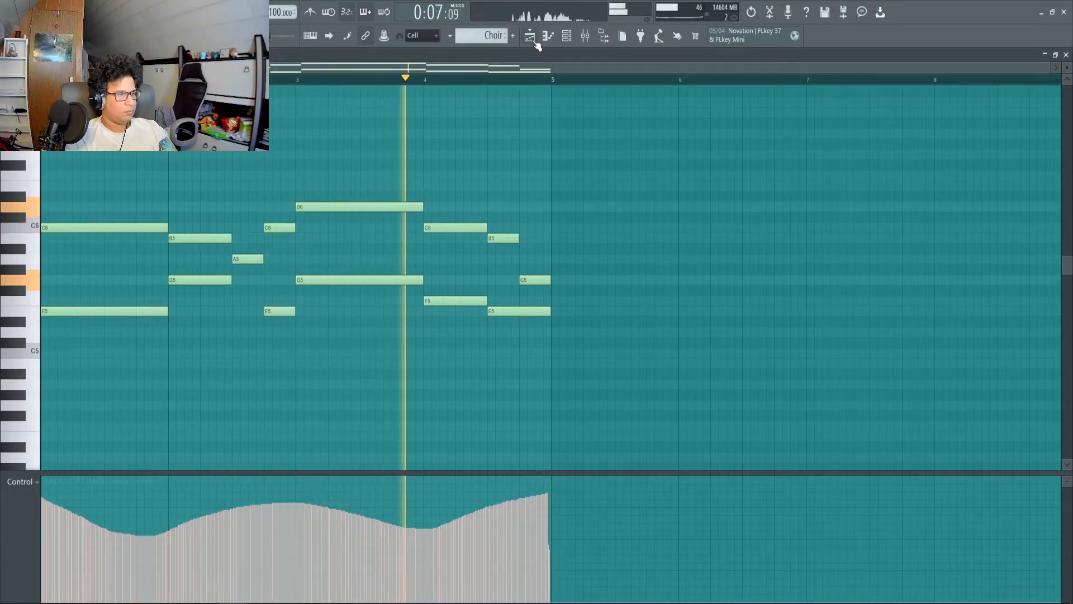
key("space")
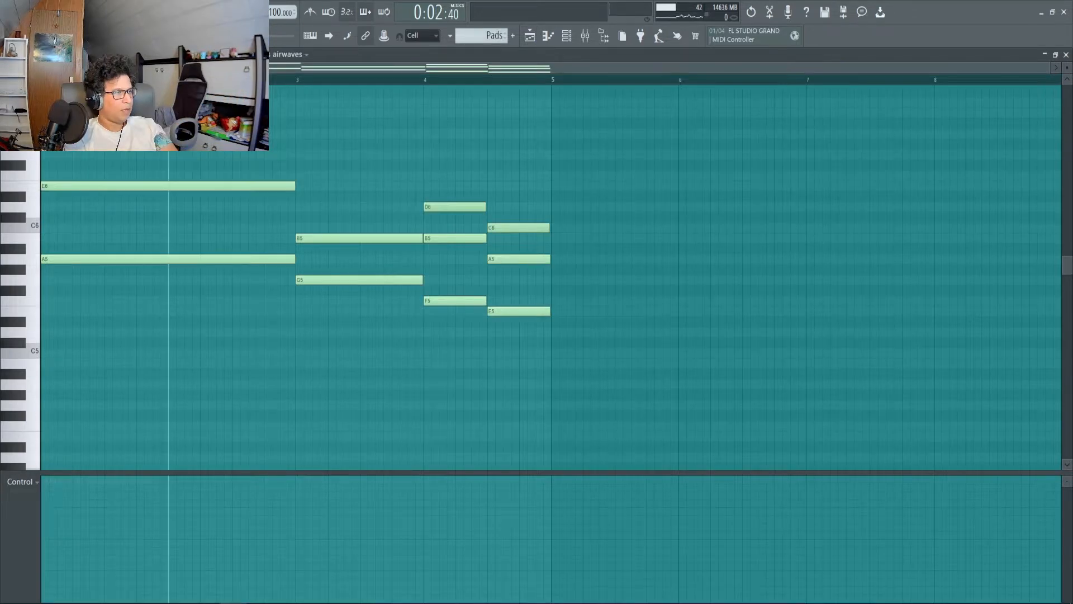
Play the Pads pattern in the piano roll, stop it and return to the playlist.
key("space")
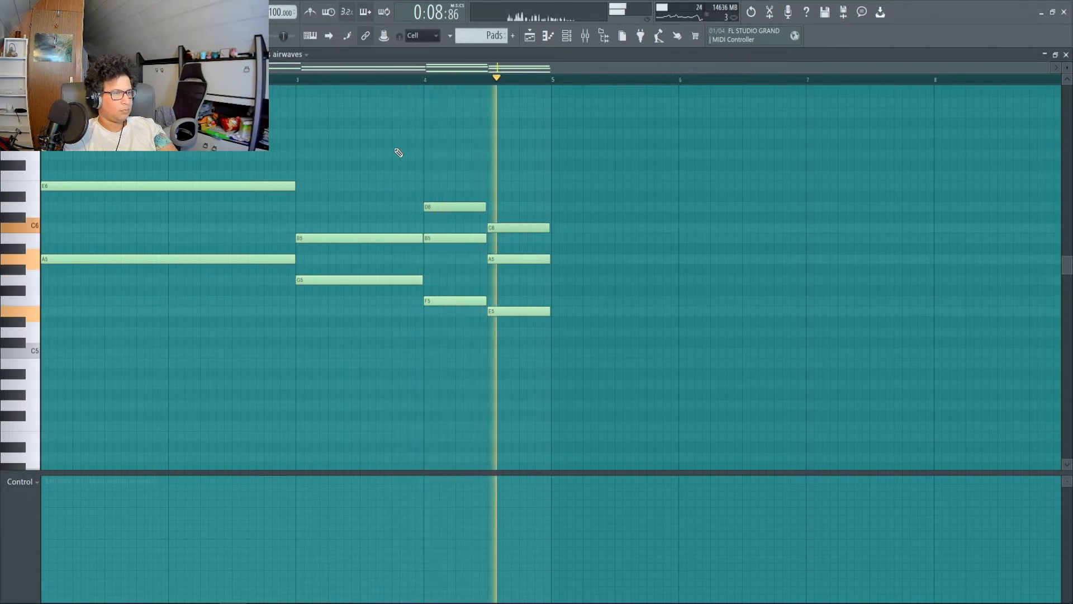
key("space")
left_click(532, 37)
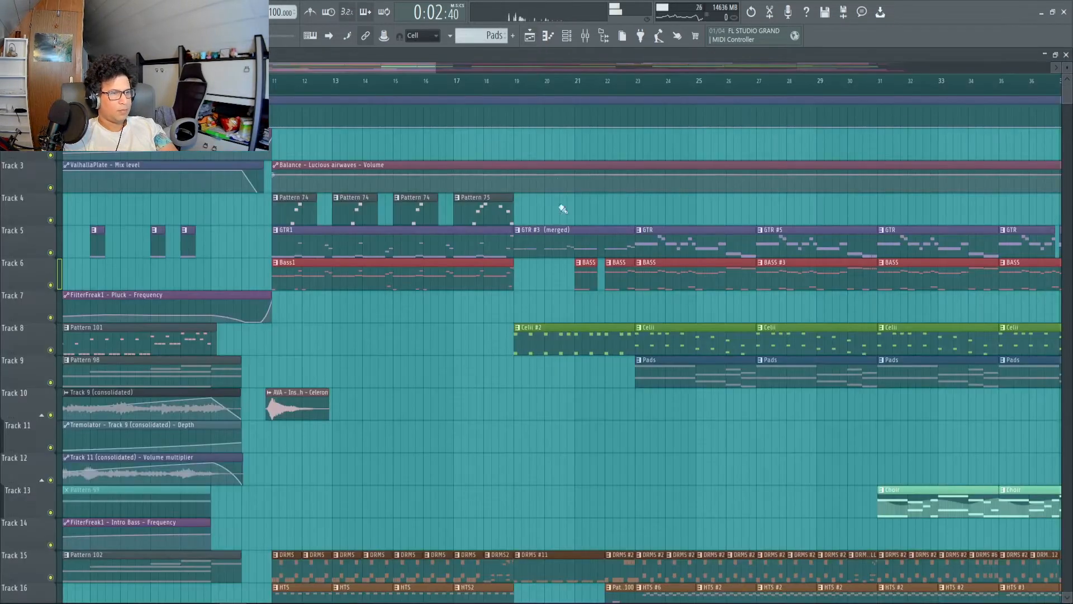
Play the arrangement from bar 23, where the Pads clips on Track 9 begin.
scroll(655, 308, "down", 3)
scroll(653, 307, "up", 4)
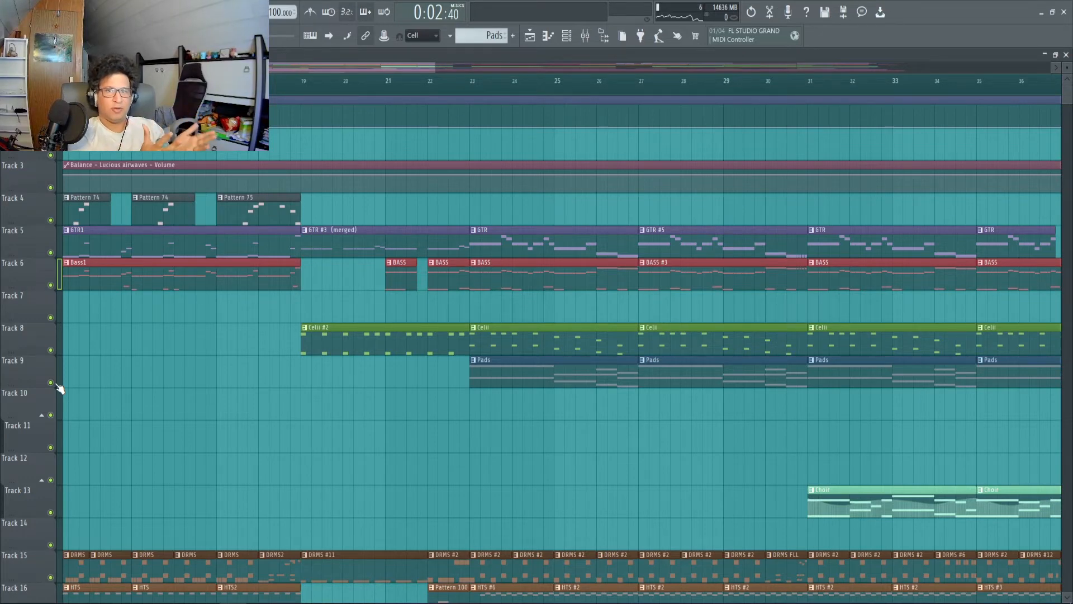
key("space")
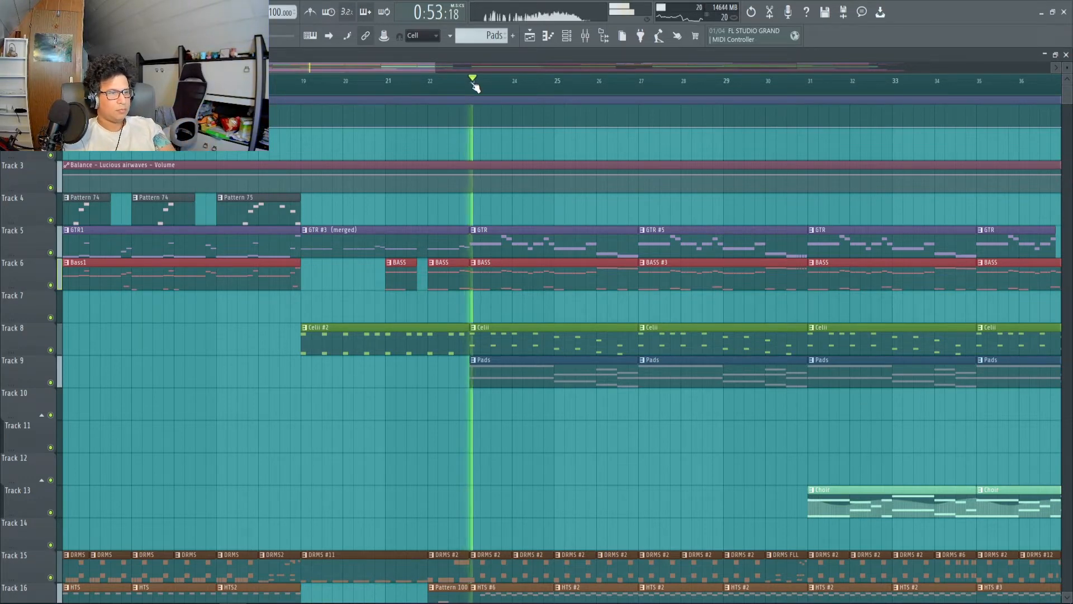
scroll(497, 88, "down", 1)
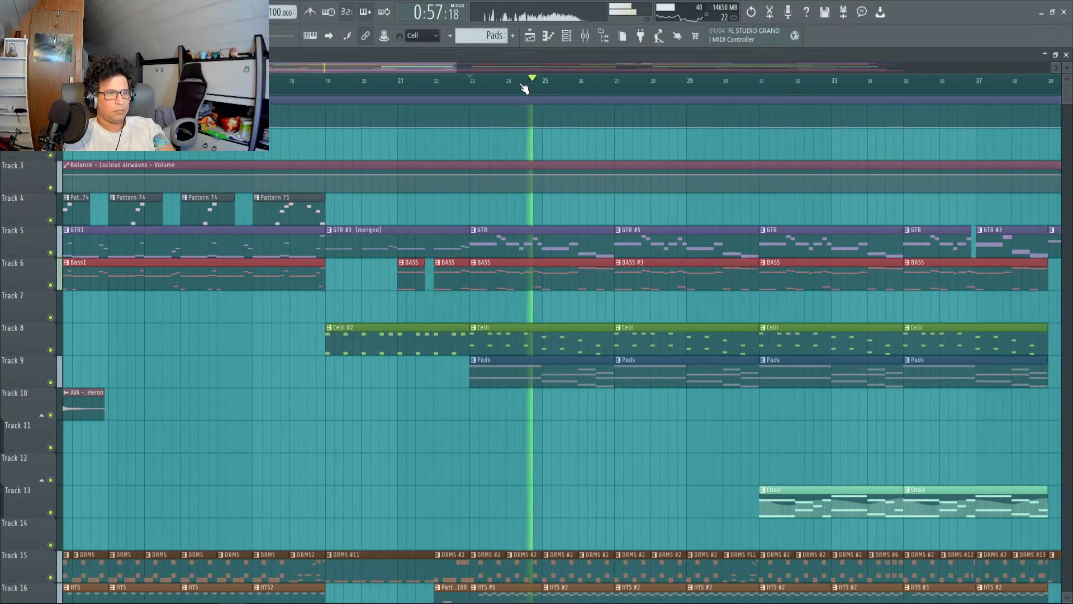
scroll(573, 91, "up", 1)
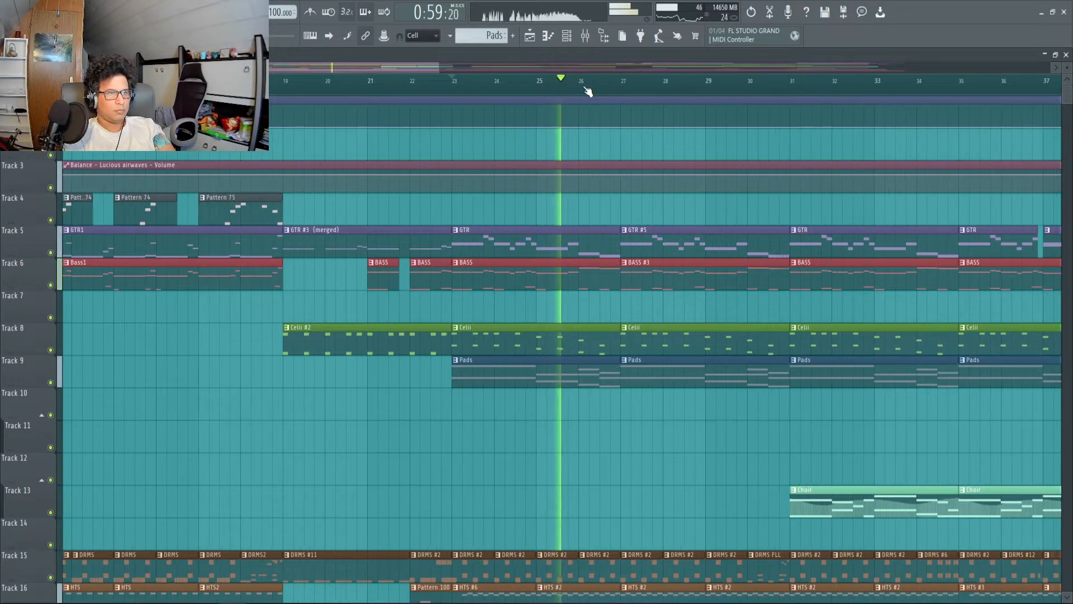
Open the first Pattern 74 clip from Track 4 and play it.
scroll(588, 91, "down", 1)
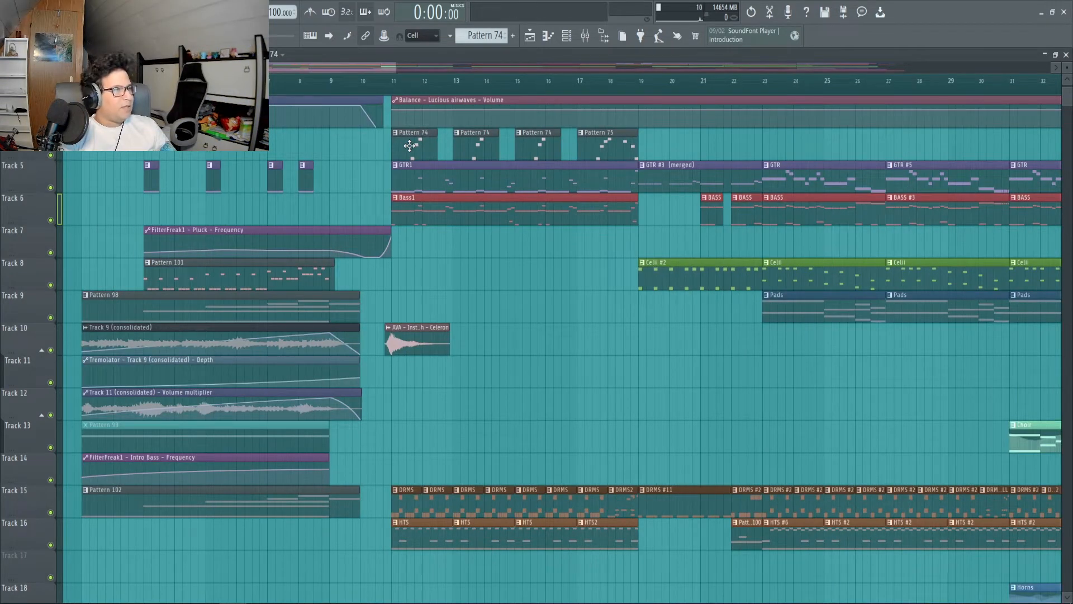
double_click(409, 146)
key("space")
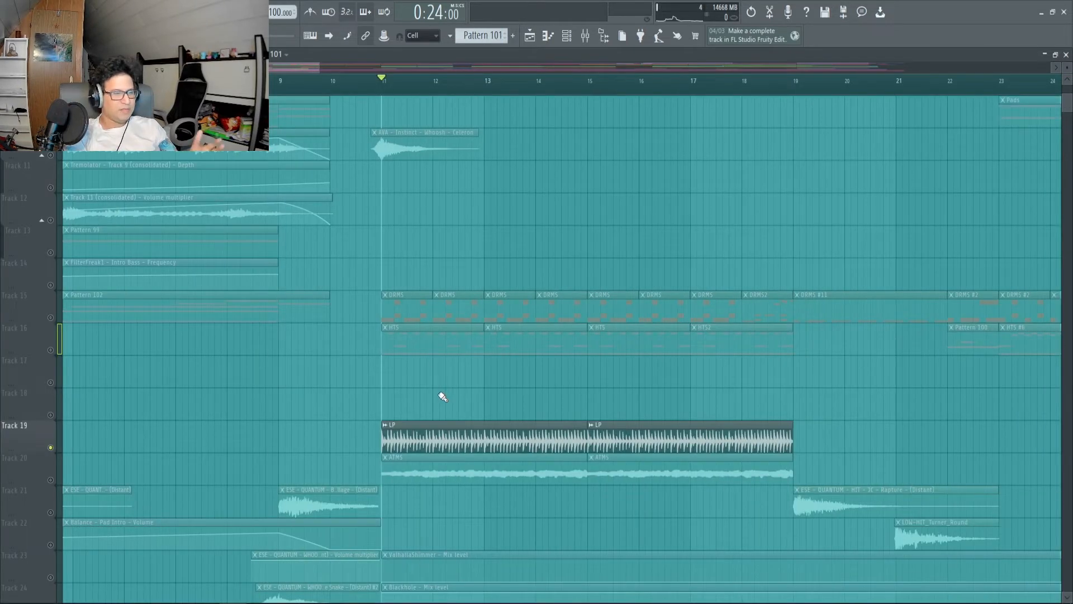
Unsolo Track 19, select bars 11 to 15 in the playlist and play that section with all tracks.
left_click(55, 447, "ctrl")
scroll(299, 407, "down", 1)
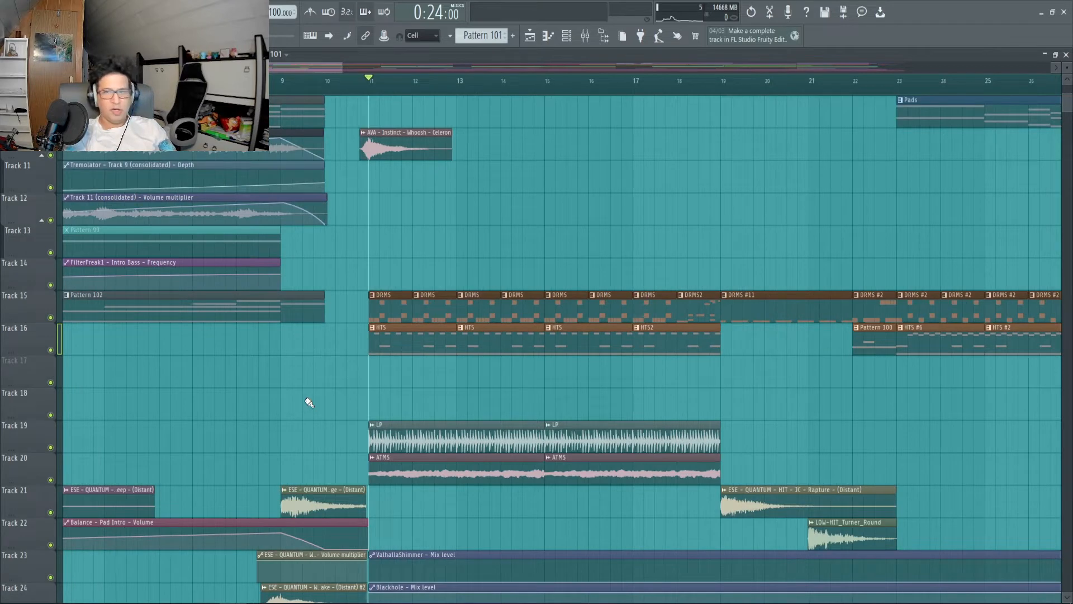
scroll(333, 401, "up", 1)
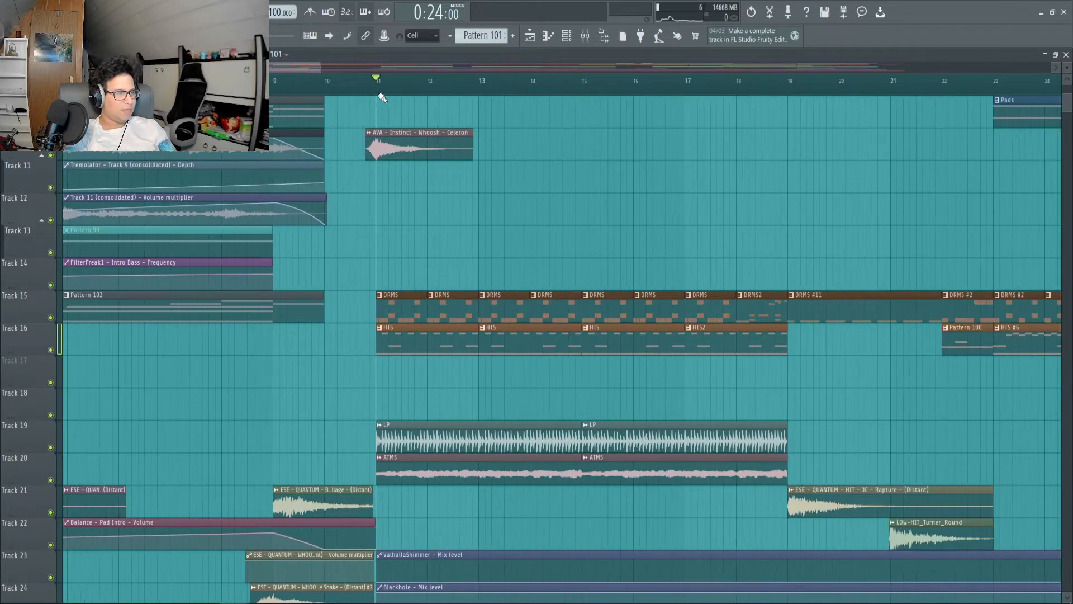
left_click_drag(380, 84, 578, 90)
key("space")
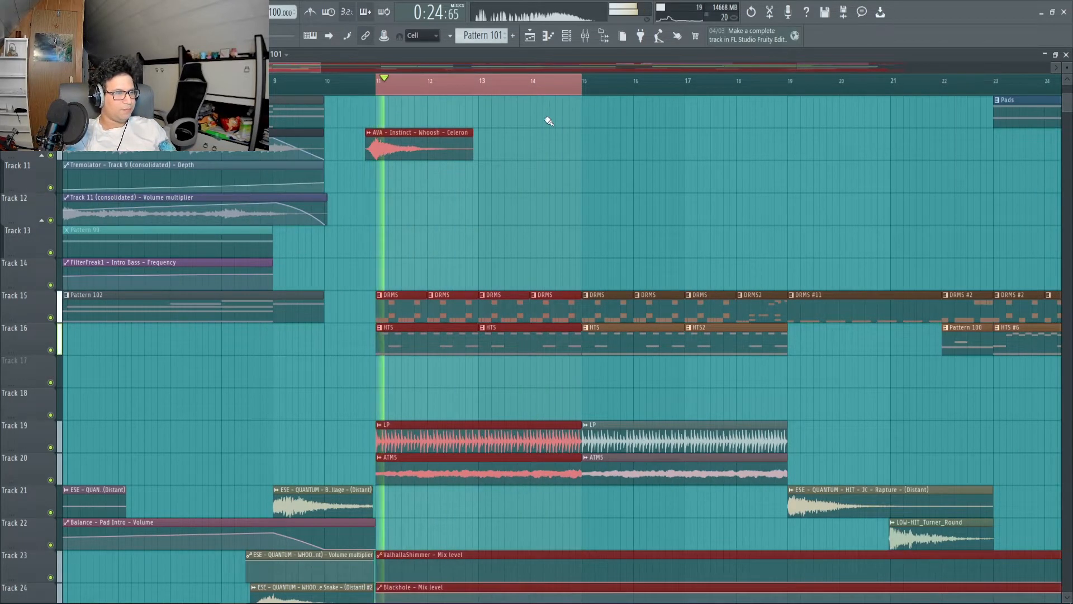
Solo Track 19 to hear its LP loop alone, restore the other tracks and stop playback.
right_click(55, 448)
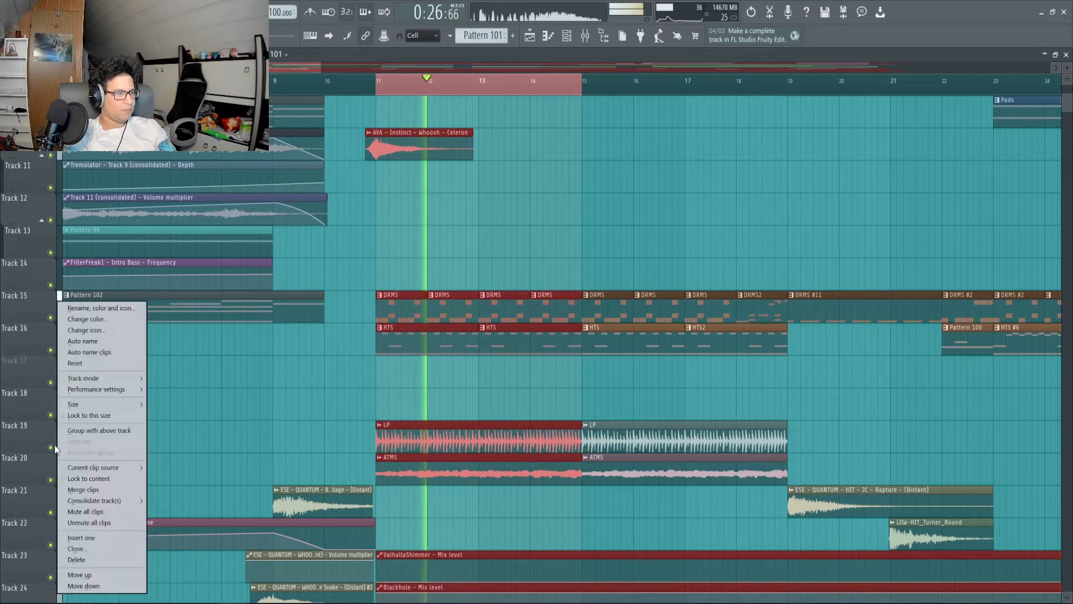
right_click(51, 447)
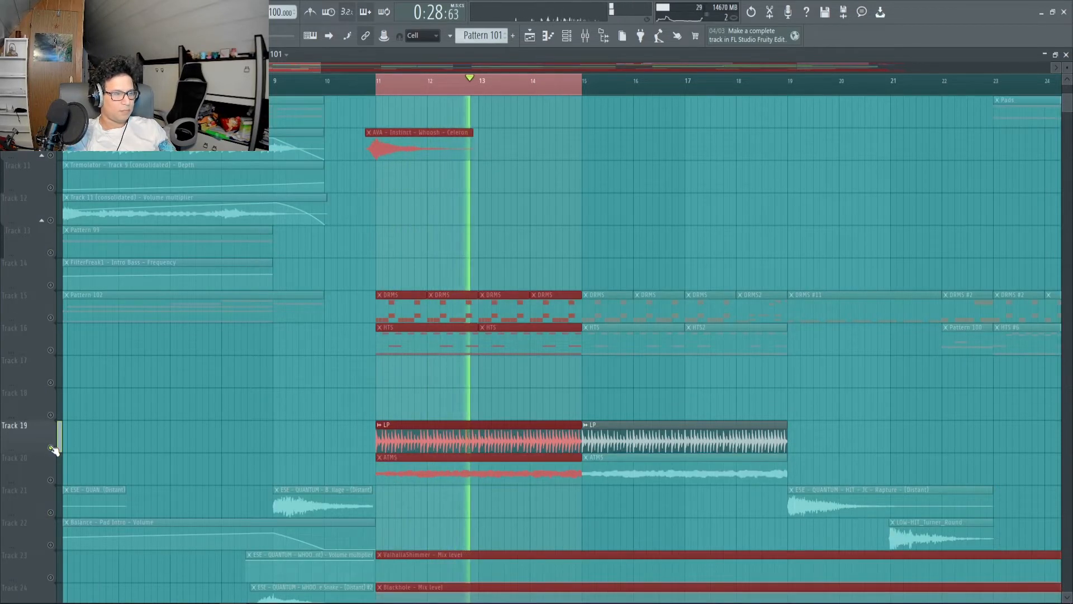
right_click(52, 448)
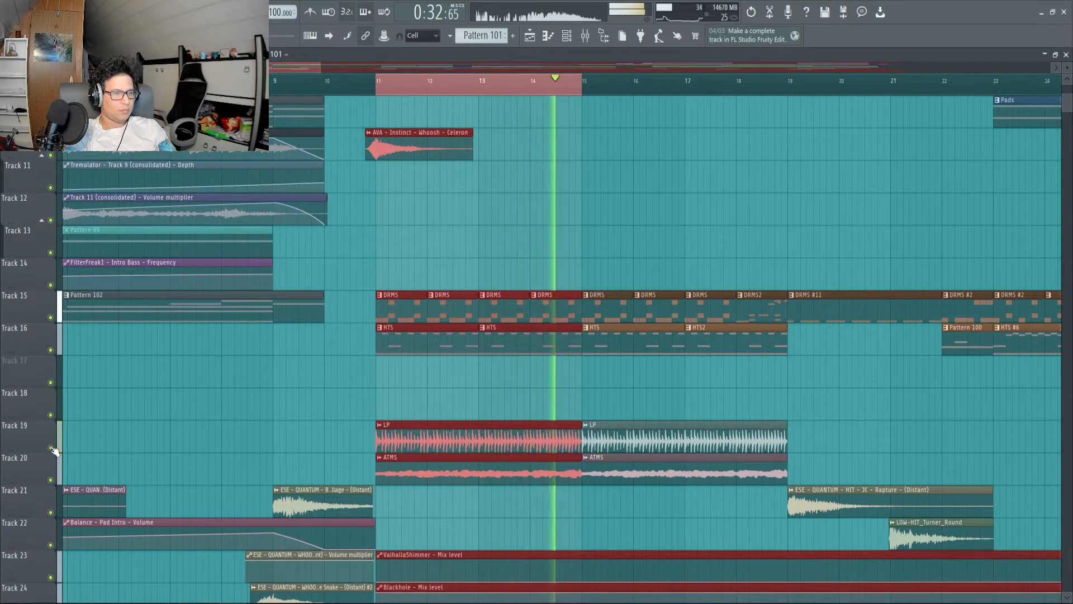
key("space")
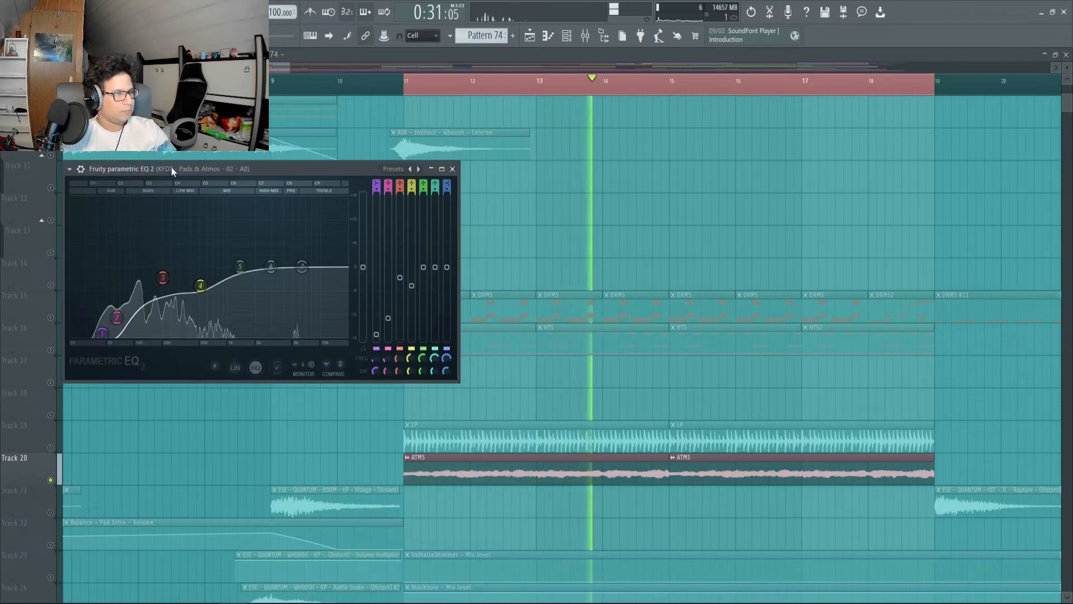
Move the Fruity parametric EQ 2 window aside during Track 20's ATMS playback, and stop the playback.
left_click_drag(172, 170, 253, 172)
key("space")
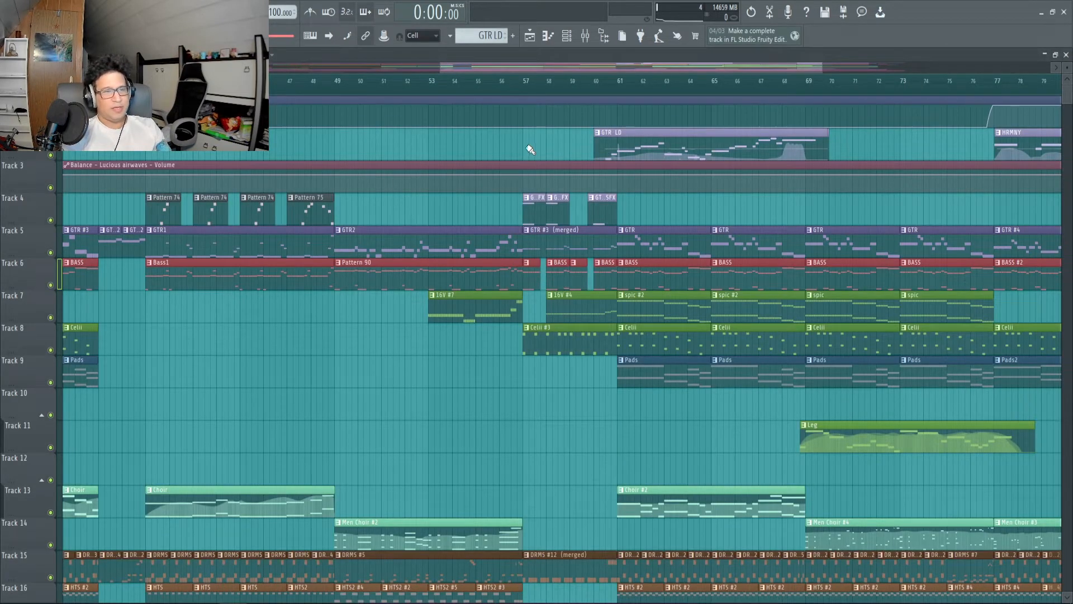
Open the GTR LD pattern from Track 2, show a different control curve in its control lane during playback, and stop it.
double_click(641, 151)
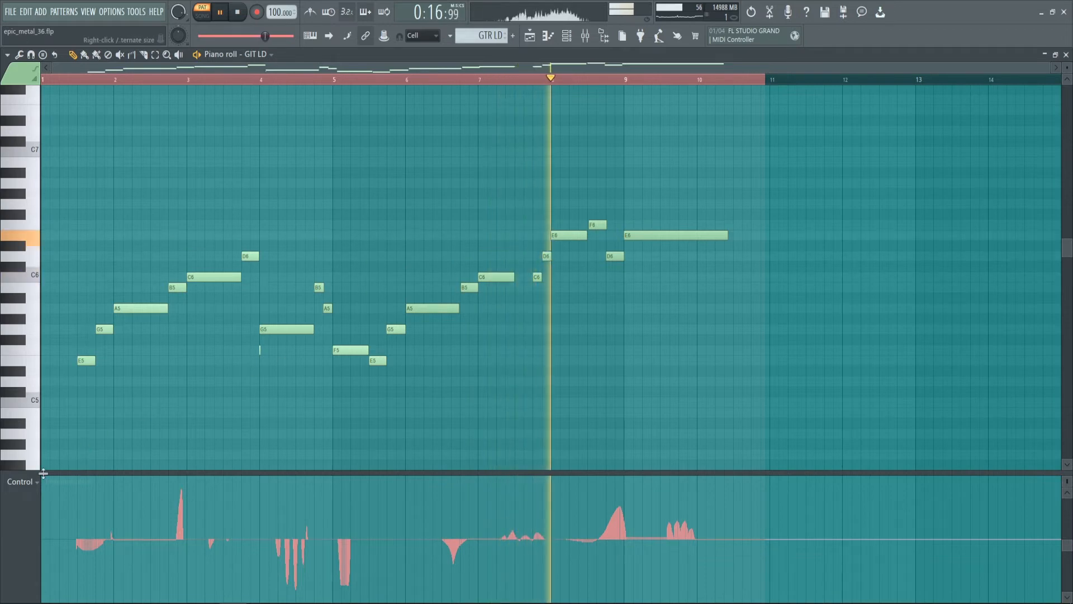
left_click(37, 484)
left_click(170, 527)
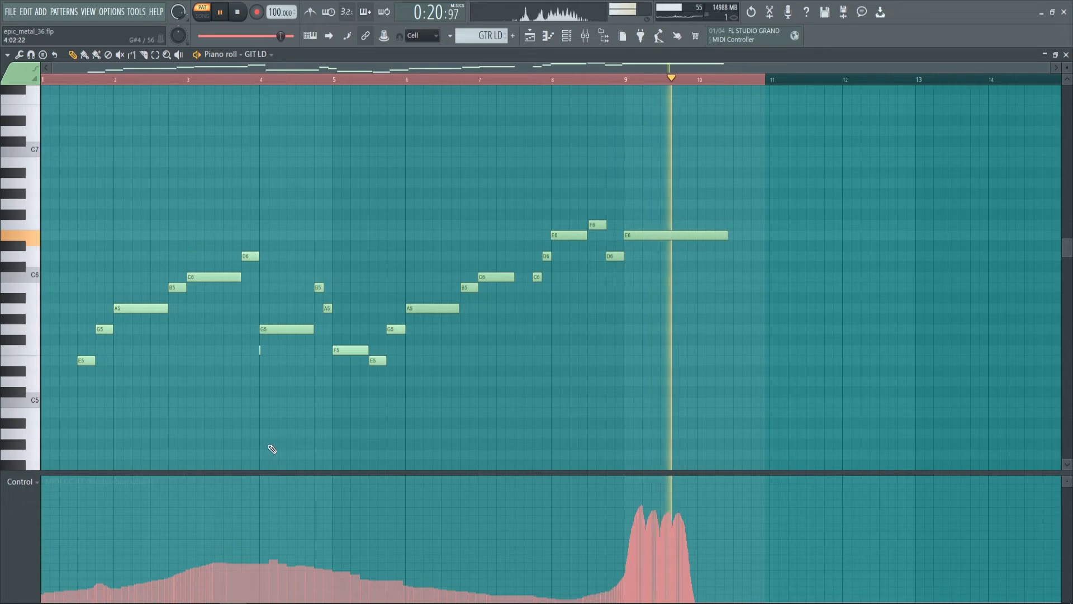
left_click(240, 14)
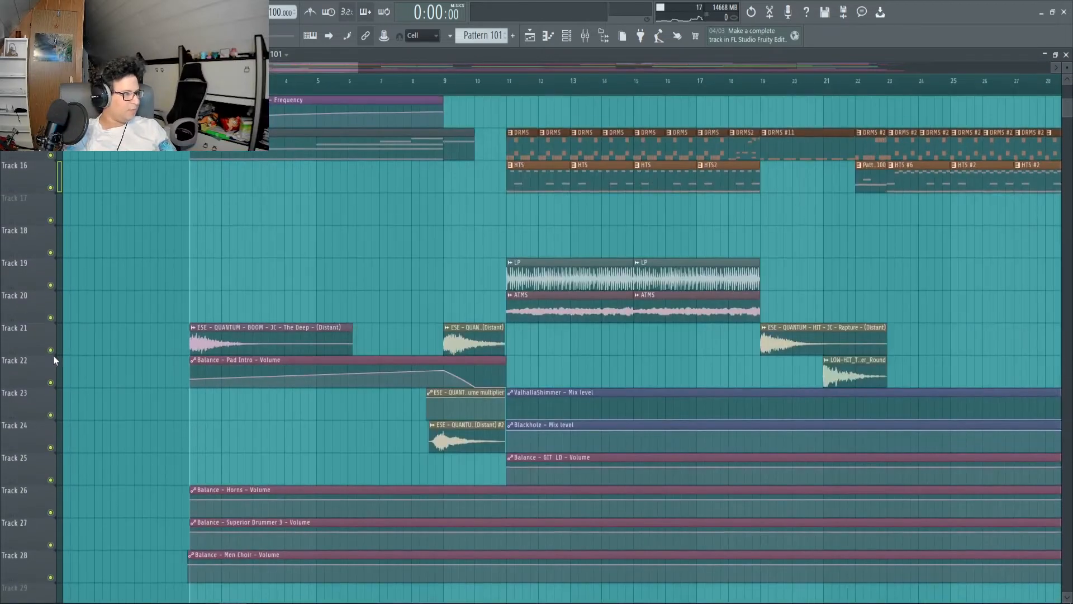
Solo Track 21 and enable Track 24 with it to isolate their sound effects for playback.
right_click(52, 350)
left_click(51, 447)
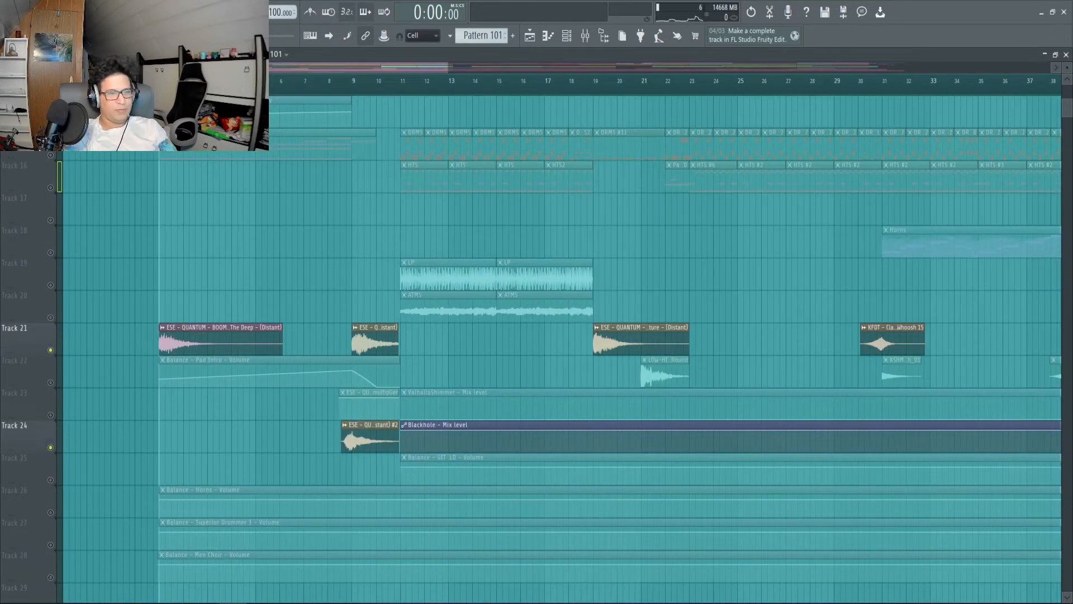
scroll(183, 380, "up", 3)
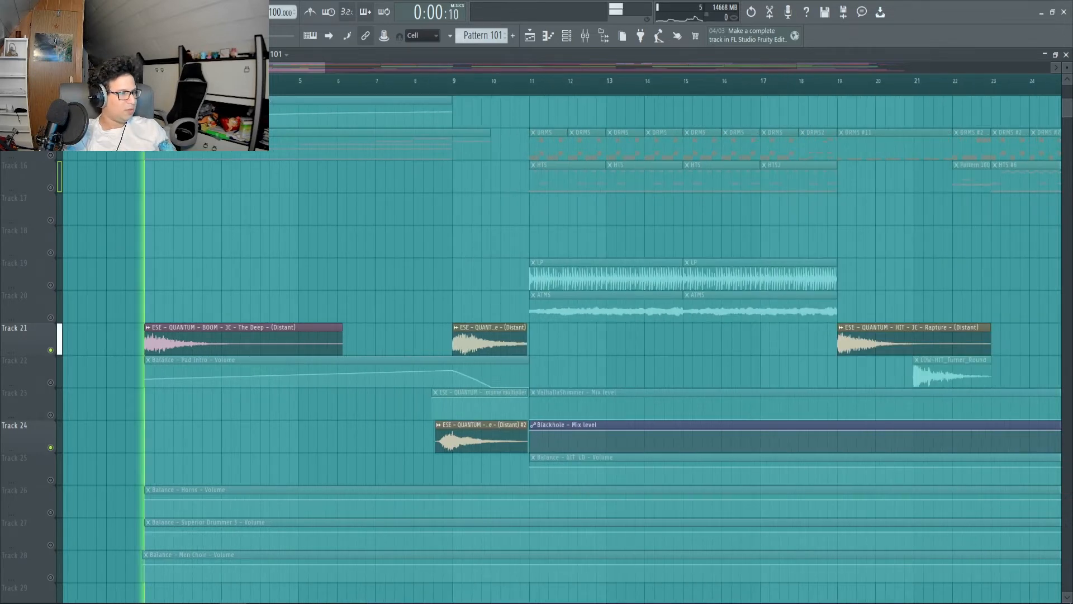
Play the isolated sound effects from just past bar 8 and from before the hit at bar 19, and enable Track 22.
left_click(422, 83)
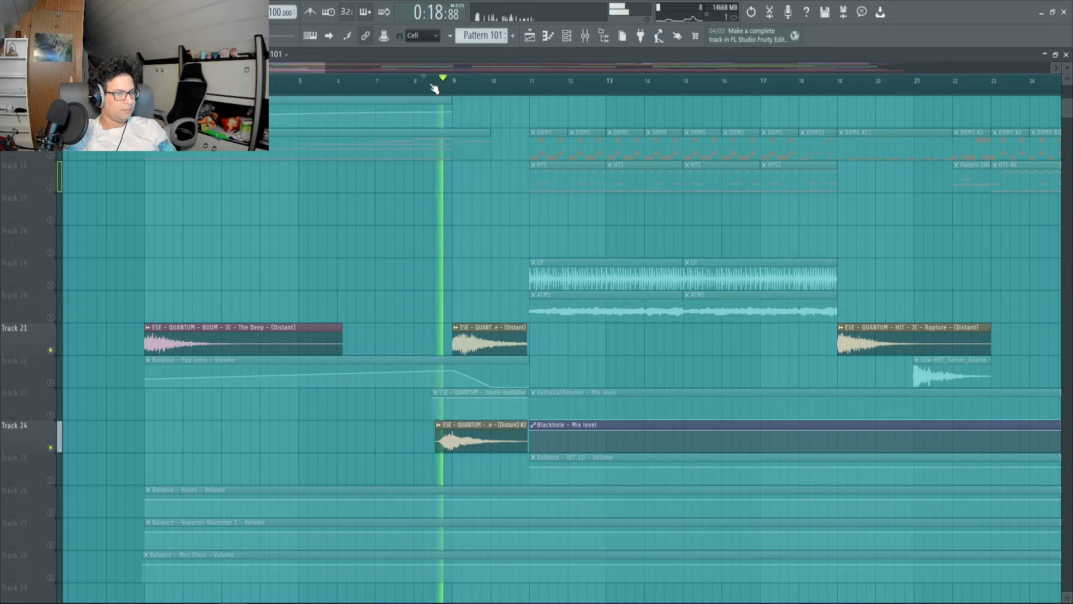
scroll(435, 88, "down", 2)
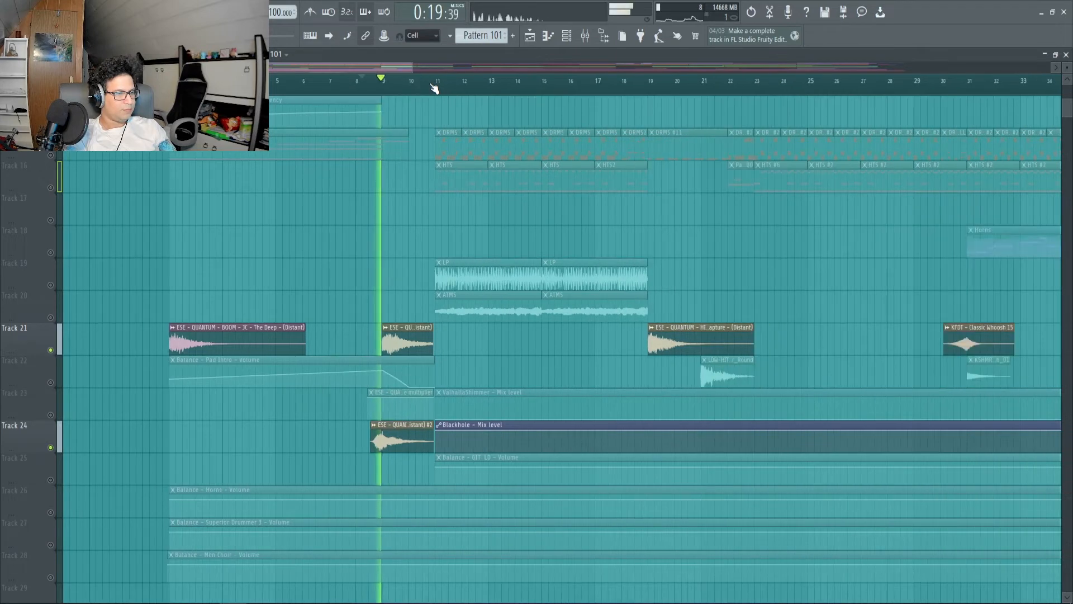
left_click(643, 87)
scroll(649, 87, "down", 2)
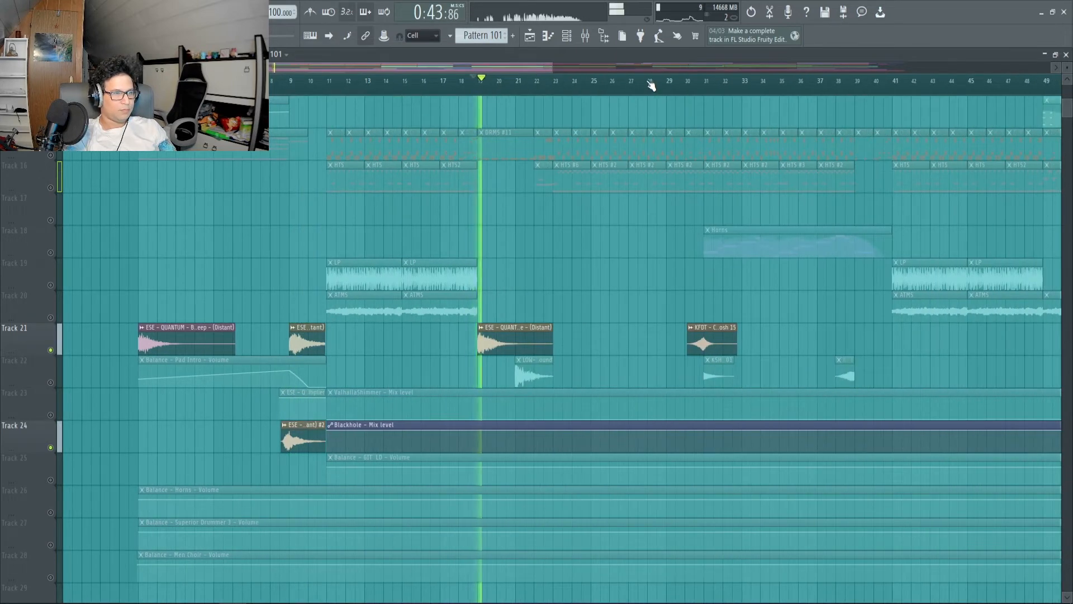
left_click(50, 383)
scroll(523, 88, "up", 3)
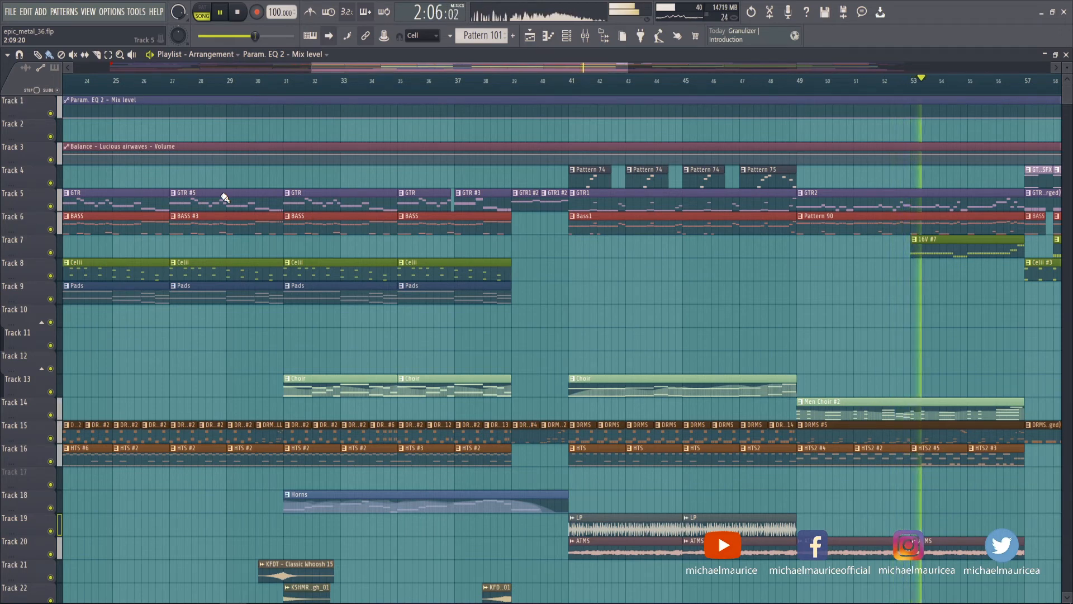
scroll(224, 198, "right", 2)
scroll(224, 197, "right", 1)
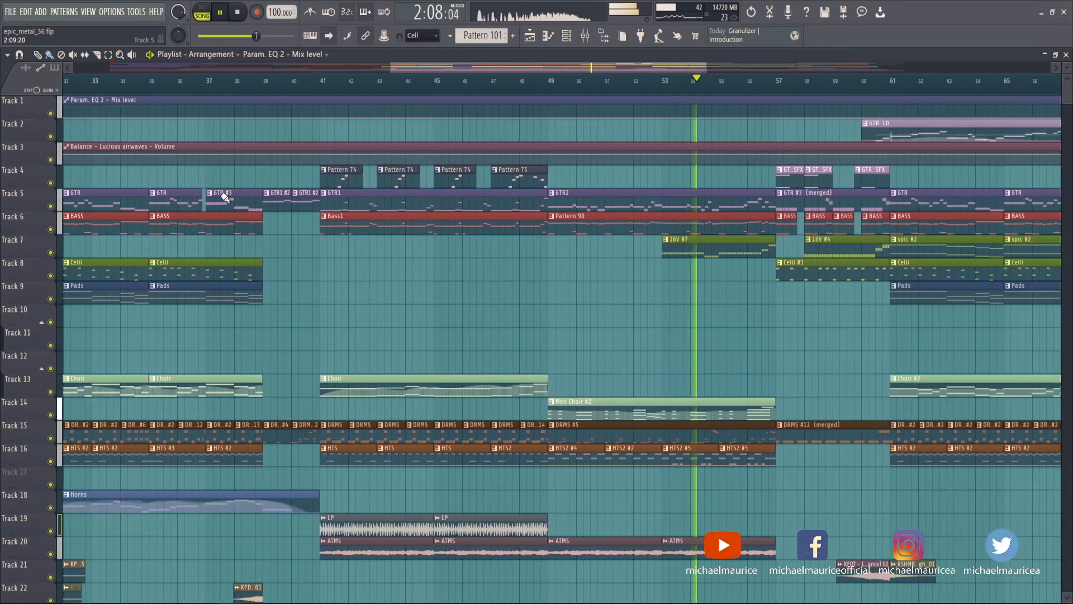